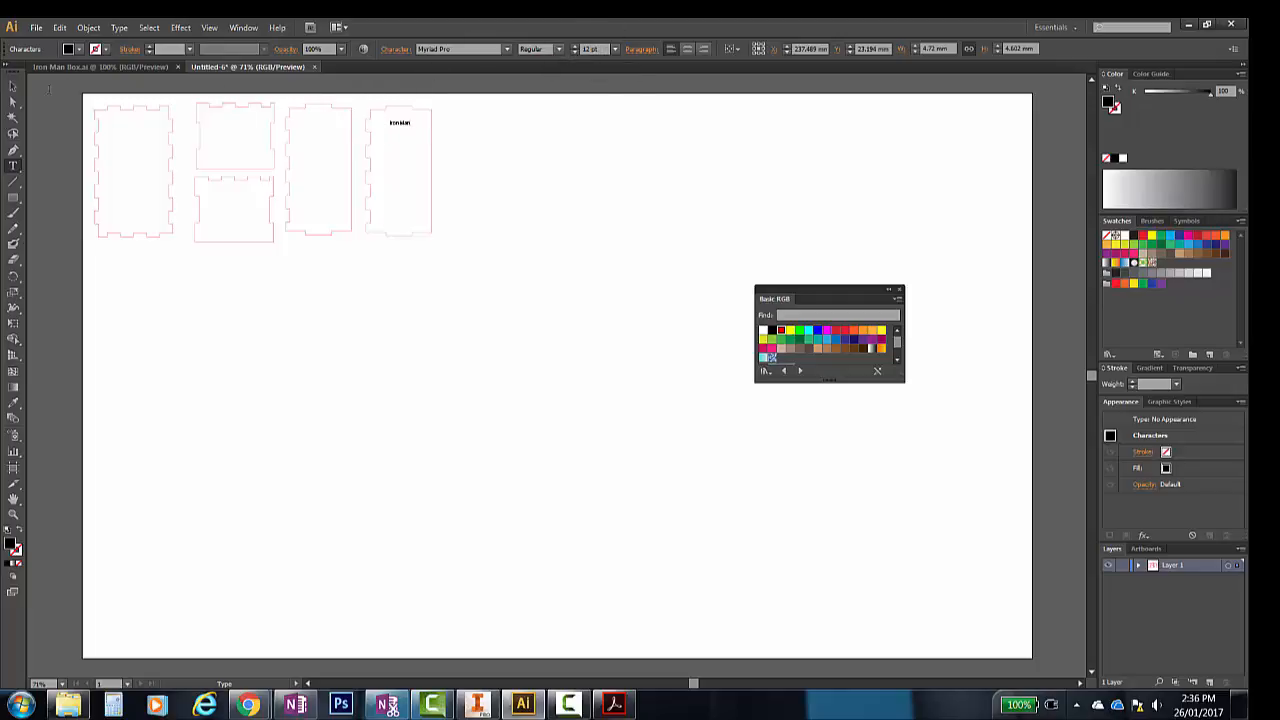
# - Enlarge the "Iron Man" text to about 86 mm long, rotate it 90 degrees clockwise and move it onto the rightmost box panel
pyautogui.click(12, 88)
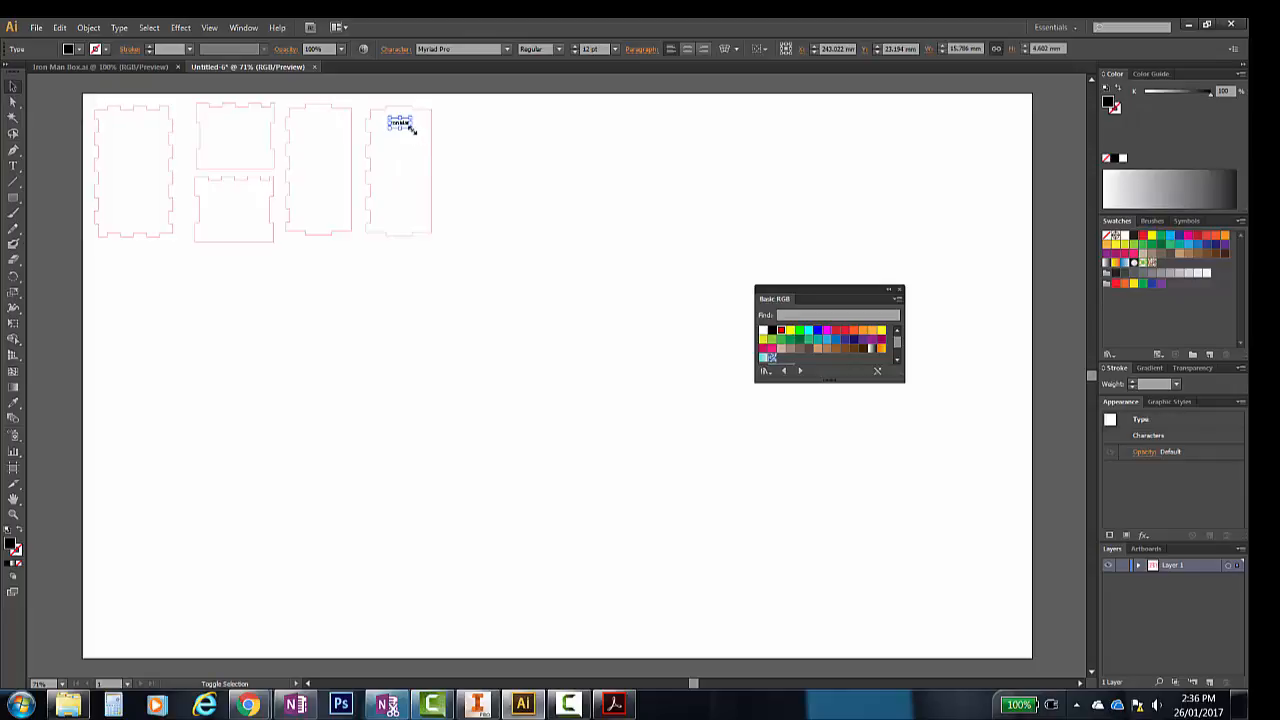
pyautogui.moveTo(411, 128); pyautogui.dragTo(509, 168)
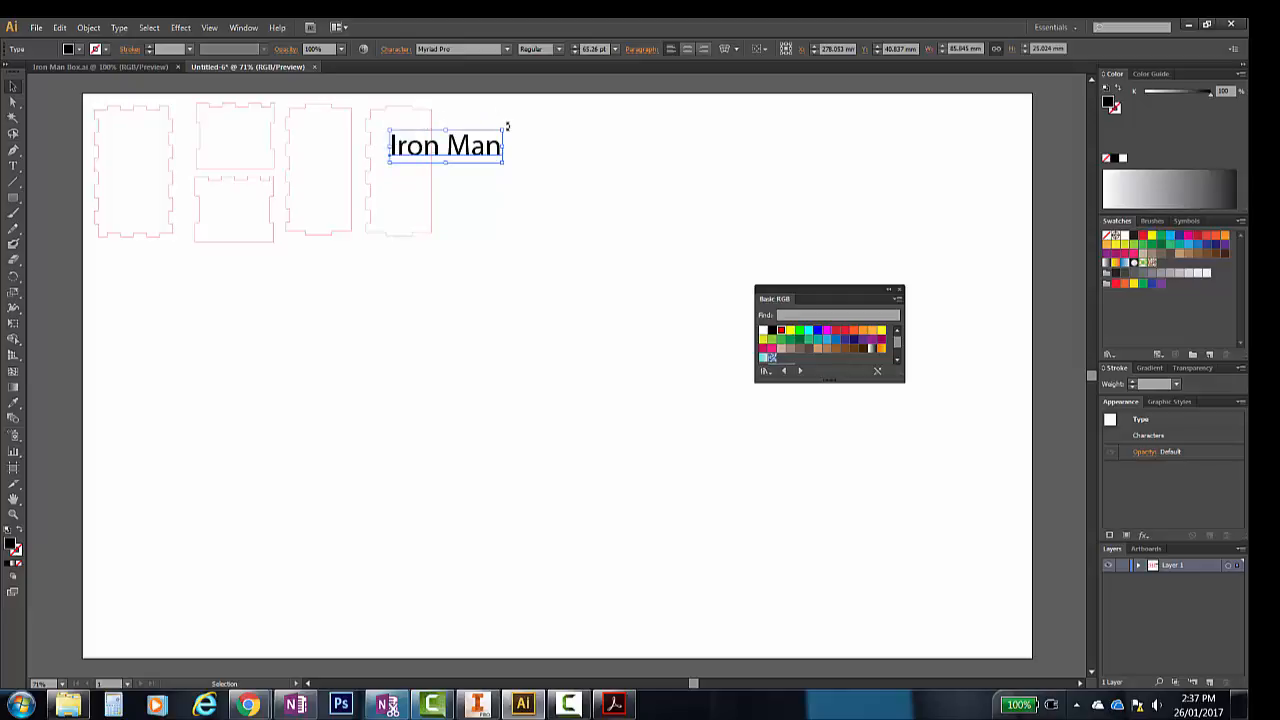
pyautogui.moveTo(507, 126); pyautogui.dragTo(477, 220)
pyautogui.moveTo(439, 129); pyautogui.dragTo(398, 150)
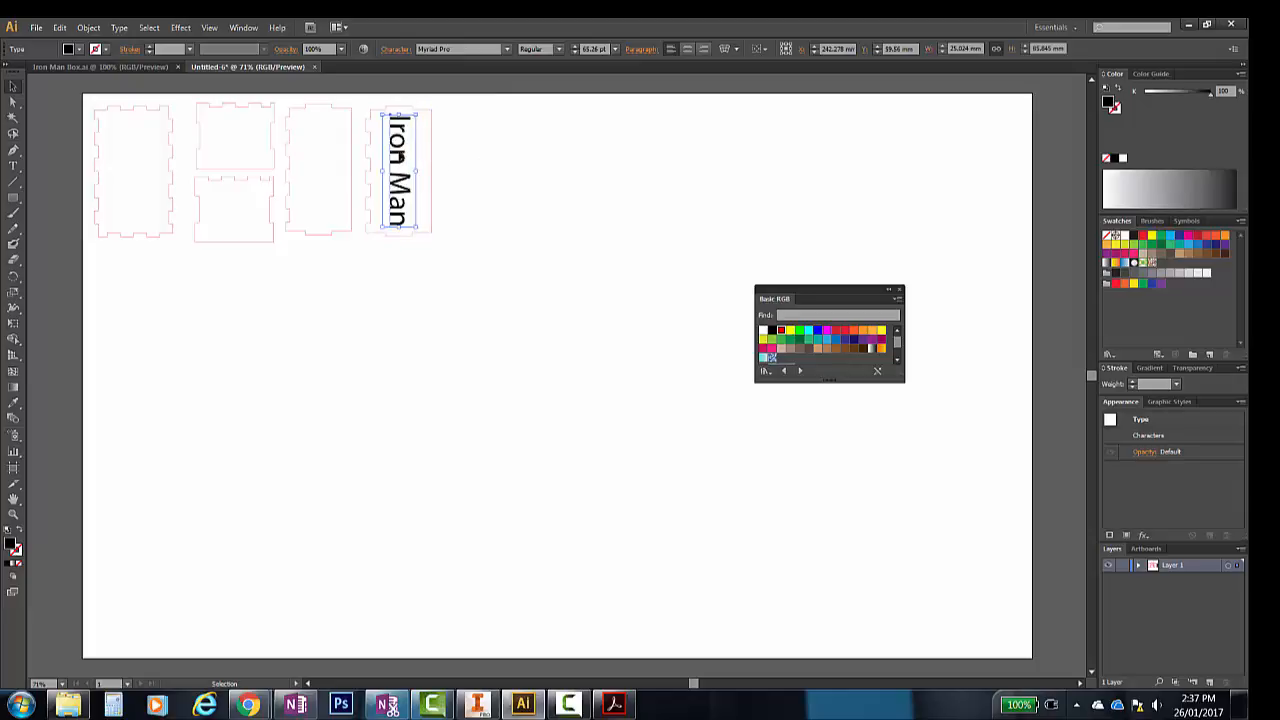
# - Move the "Iron Man" text off the rightmost panel and group all the lines of that panel's outline
pyautogui.moveTo(399, 155); pyautogui.dragTo(493, 155)
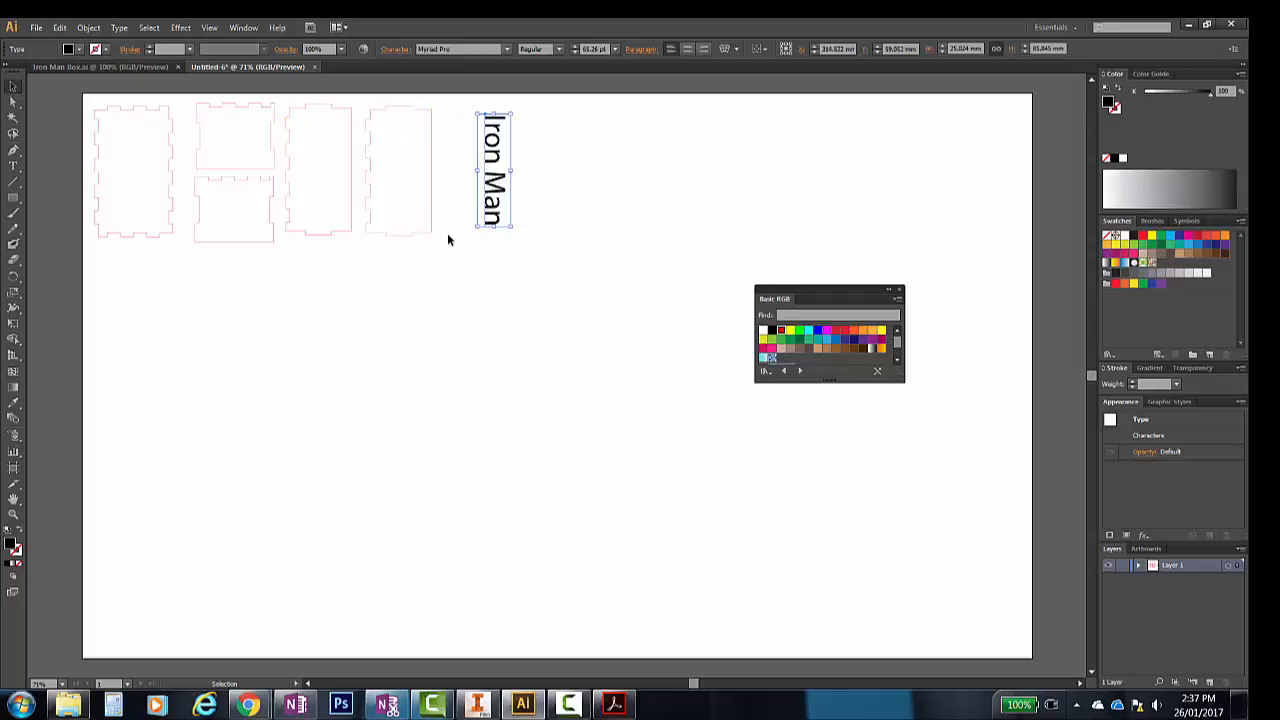
pyautogui.moveTo(449, 246); pyautogui.dragTo(362, 105)
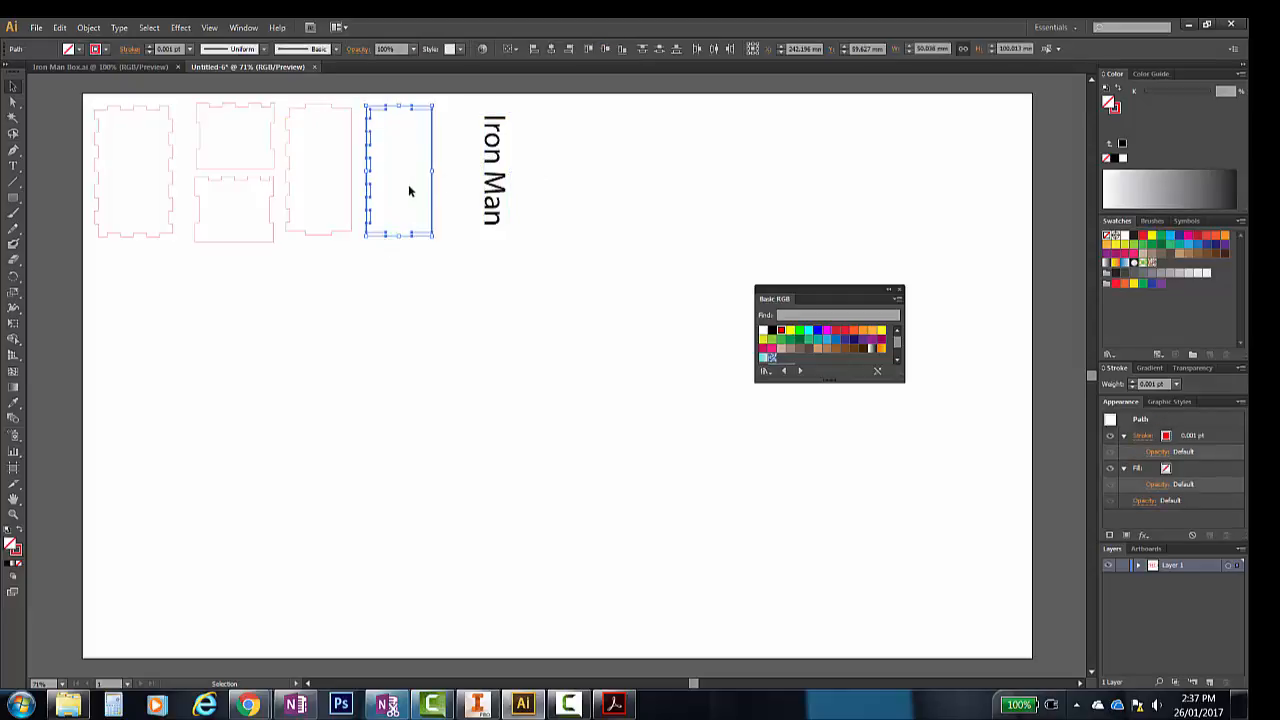
pyautogui.click(88, 27)
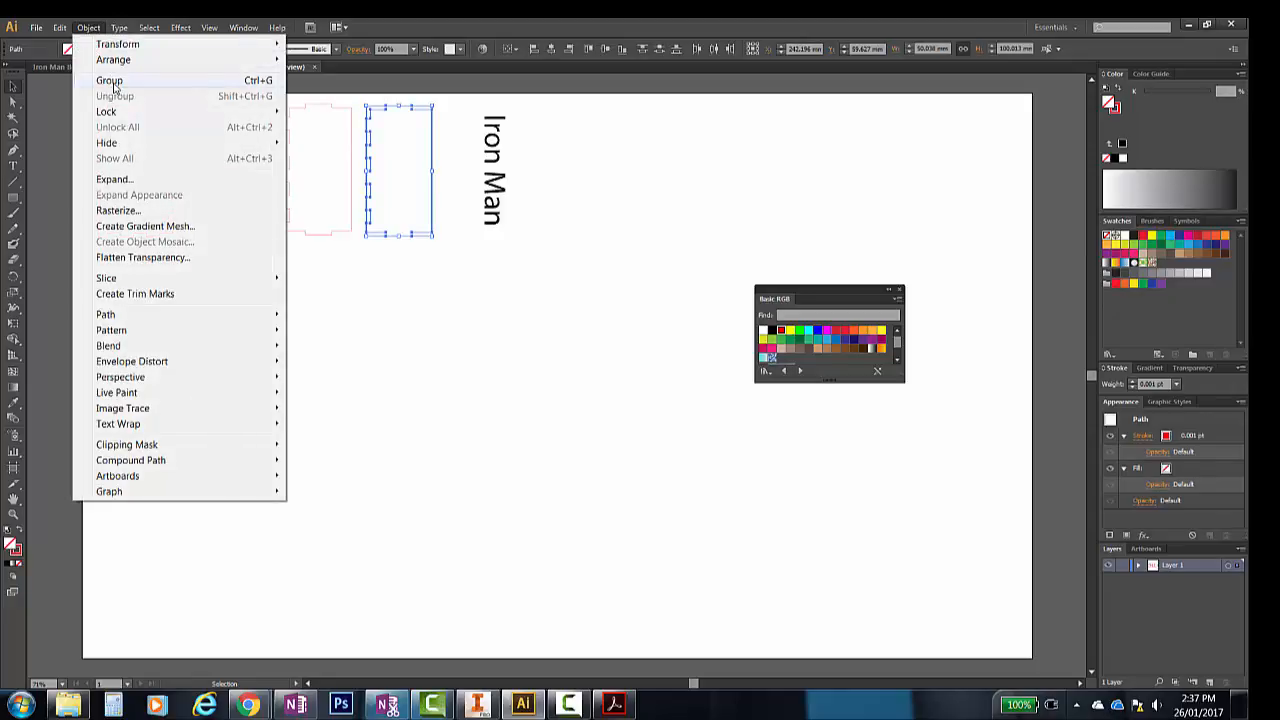
pyautogui.click(110, 80)
pyautogui.click(457, 289)
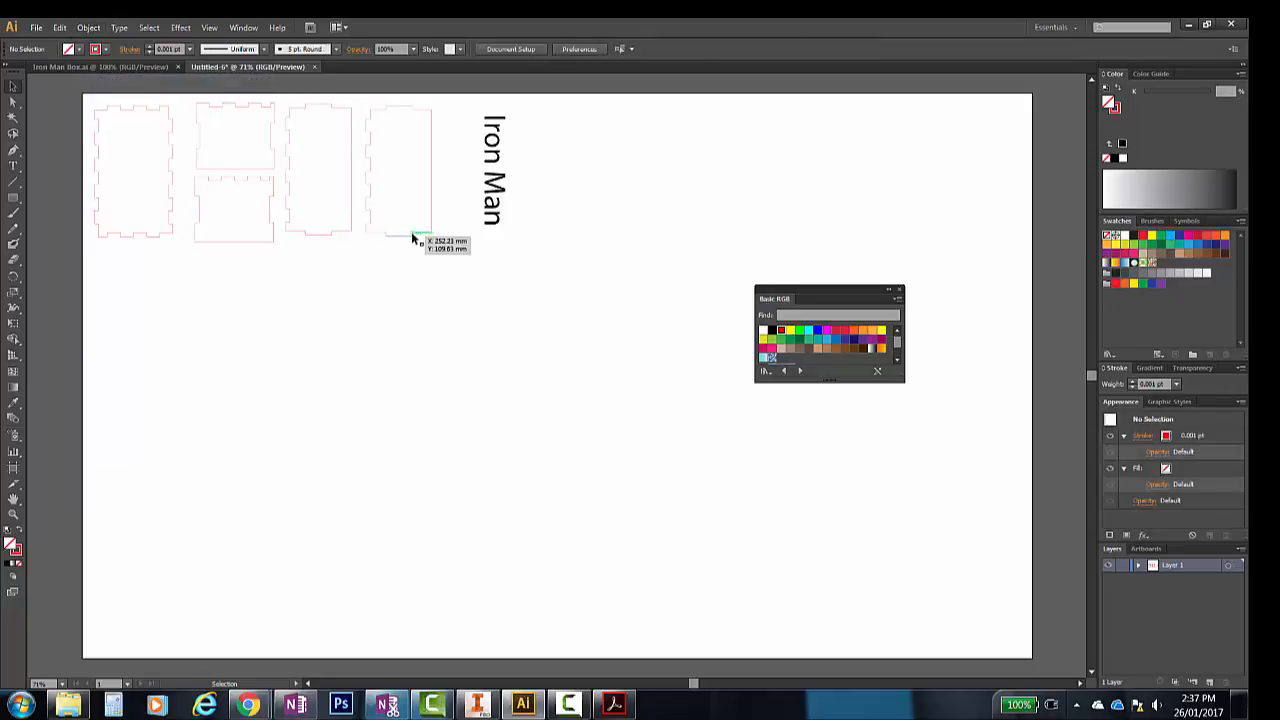
pyautogui.click(322, 232)
pyautogui.click(394, 287)
# - Centre the "Iron Man" text and the grouped rightmost panel on each other horizontally and vertically
pyautogui.click(489, 181)
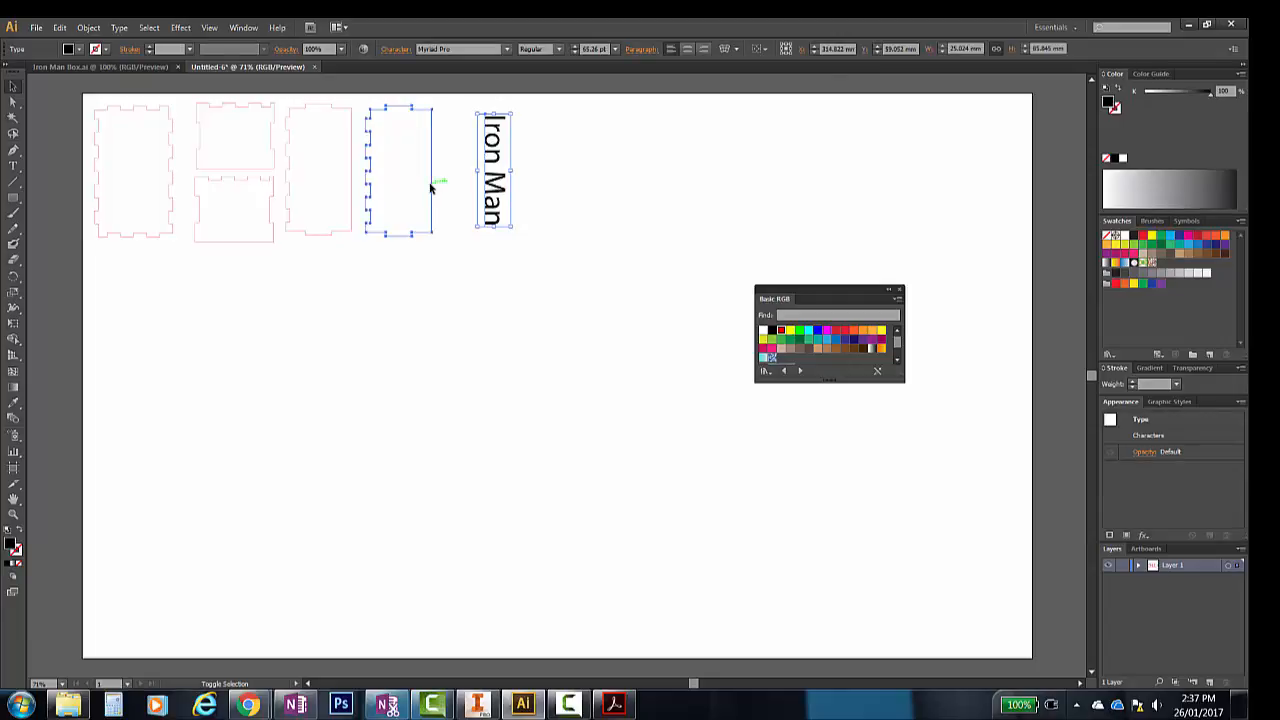
pyautogui.keyDown('shift'); pyautogui.click(432, 187); pyautogui.keyUp('shift')
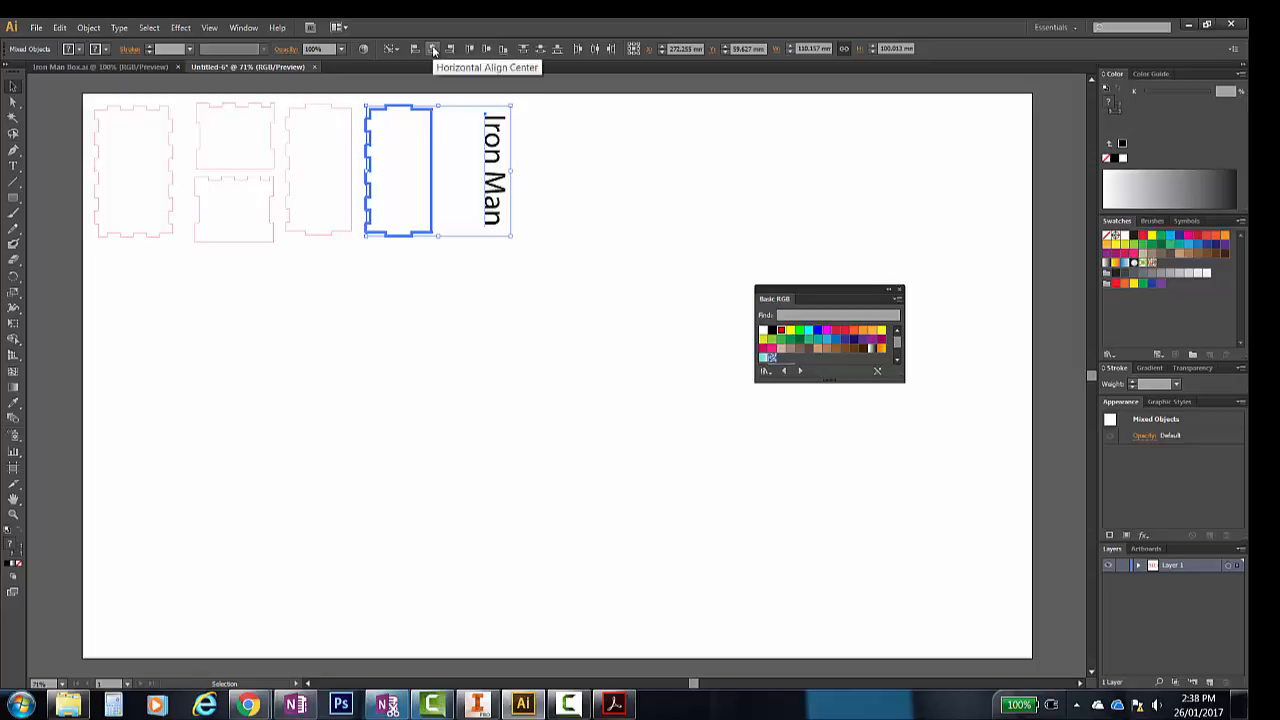
pyautogui.click(433, 50)
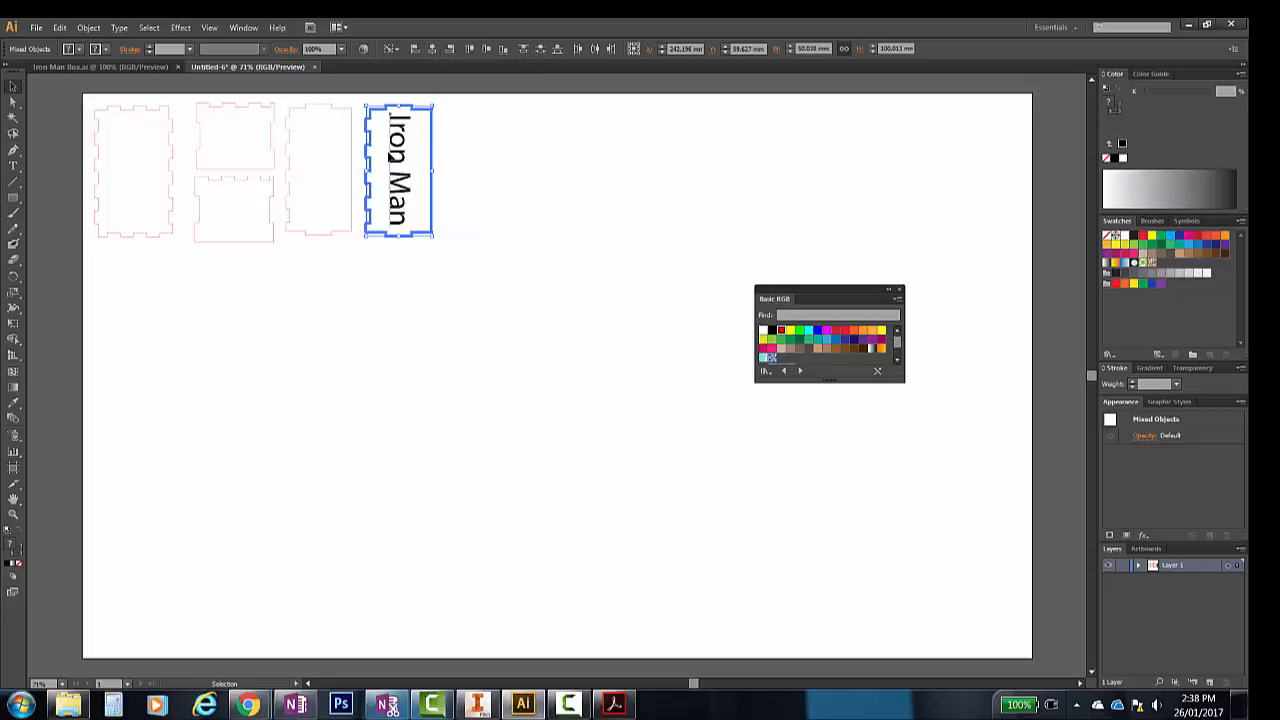
pyautogui.click(486, 49)
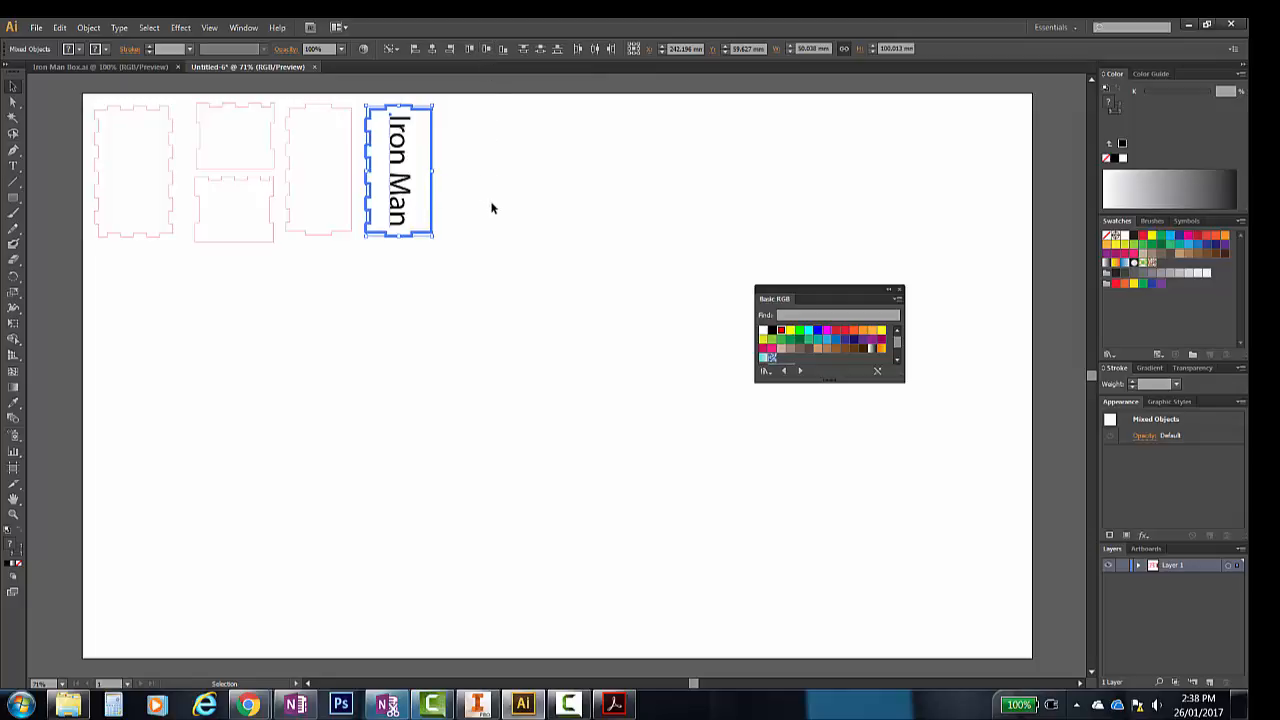
pyautogui.click(491, 209)
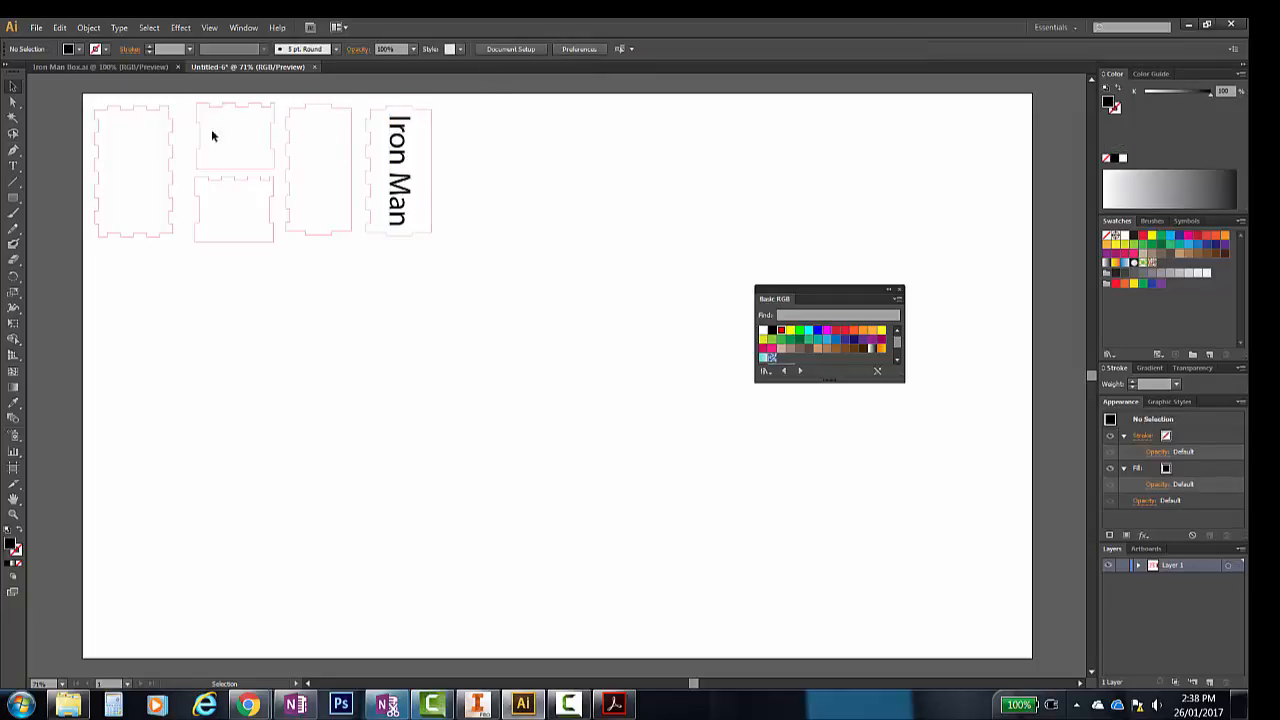
# - Place IronMan3_Mask_Deco_Light_04.jpg as a linked image in the empty area below the box panels
pyautogui.click(36, 27)
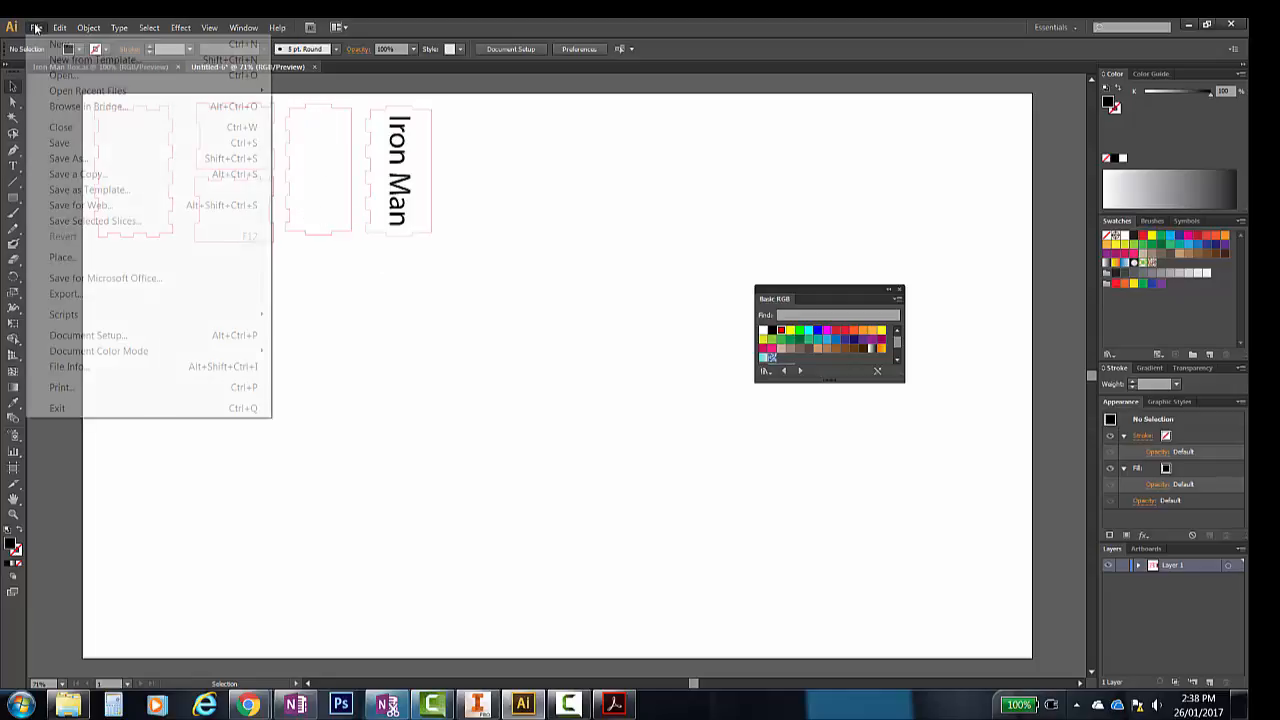
pyautogui.click(77, 260)
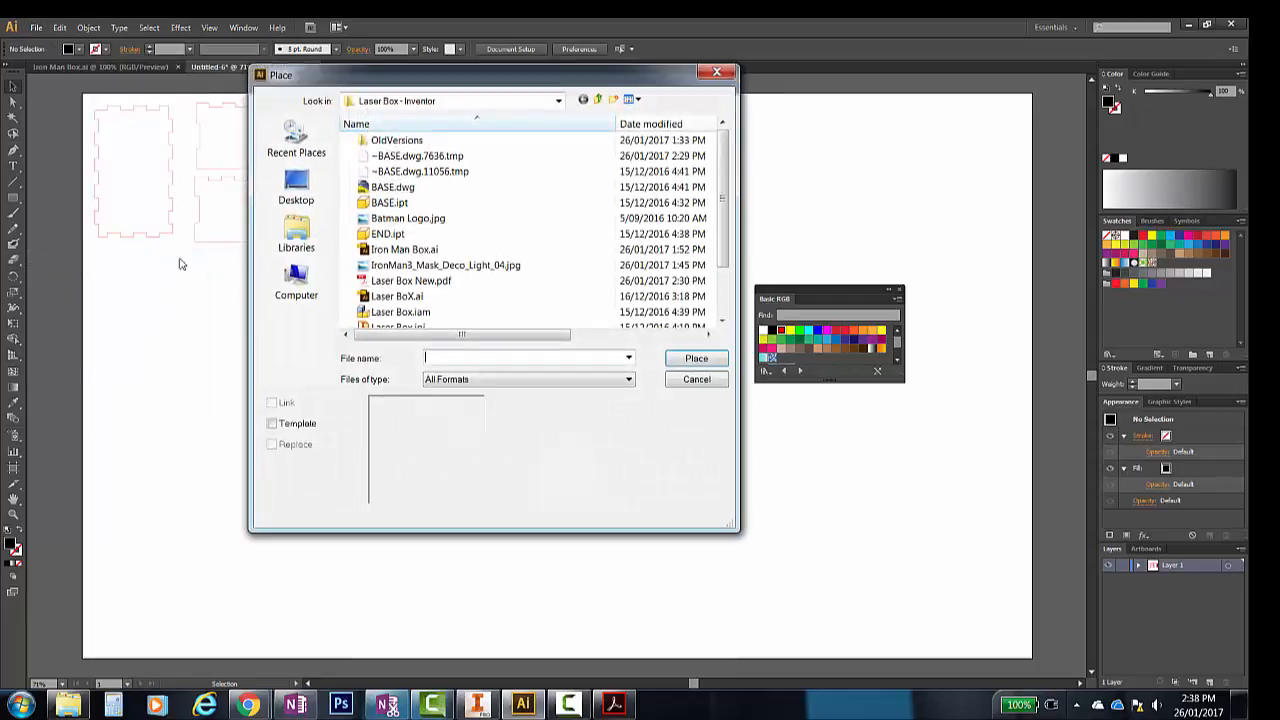
pyautogui.click(446, 265)
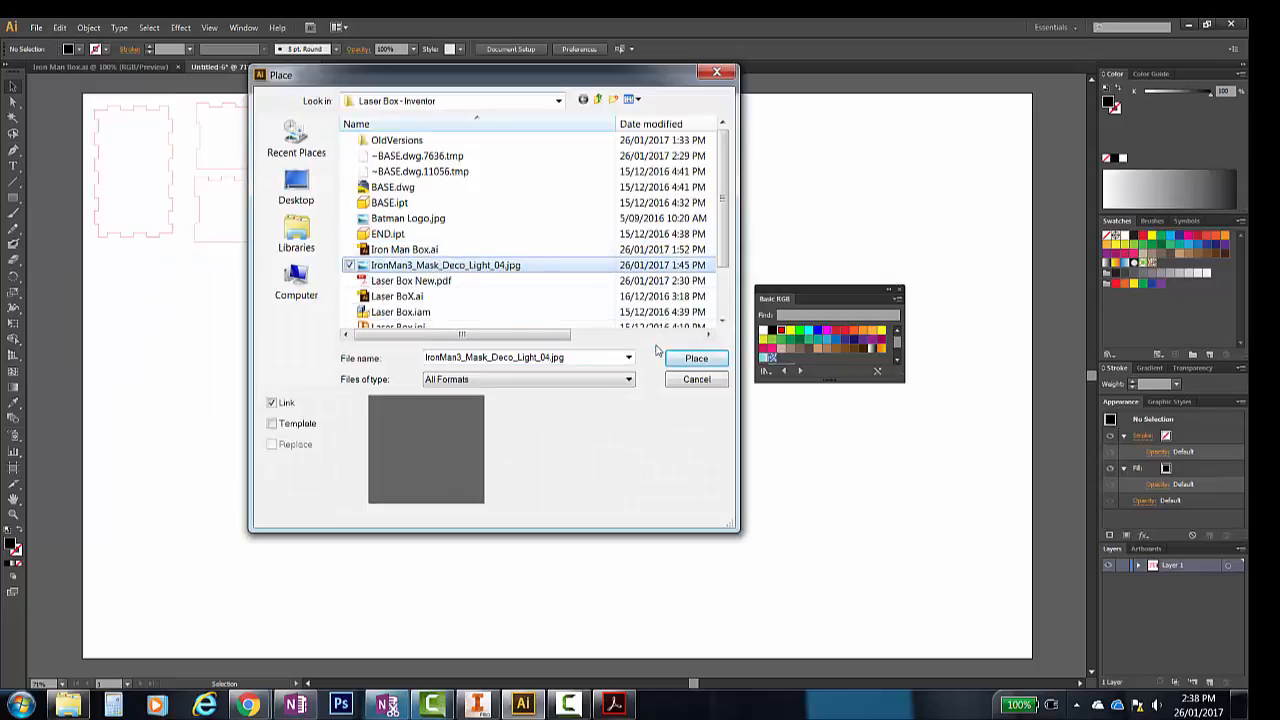
pyautogui.click(703, 362)
pyautogui.moveTo(627, 365); pyautogui.dragTo(530, 415)
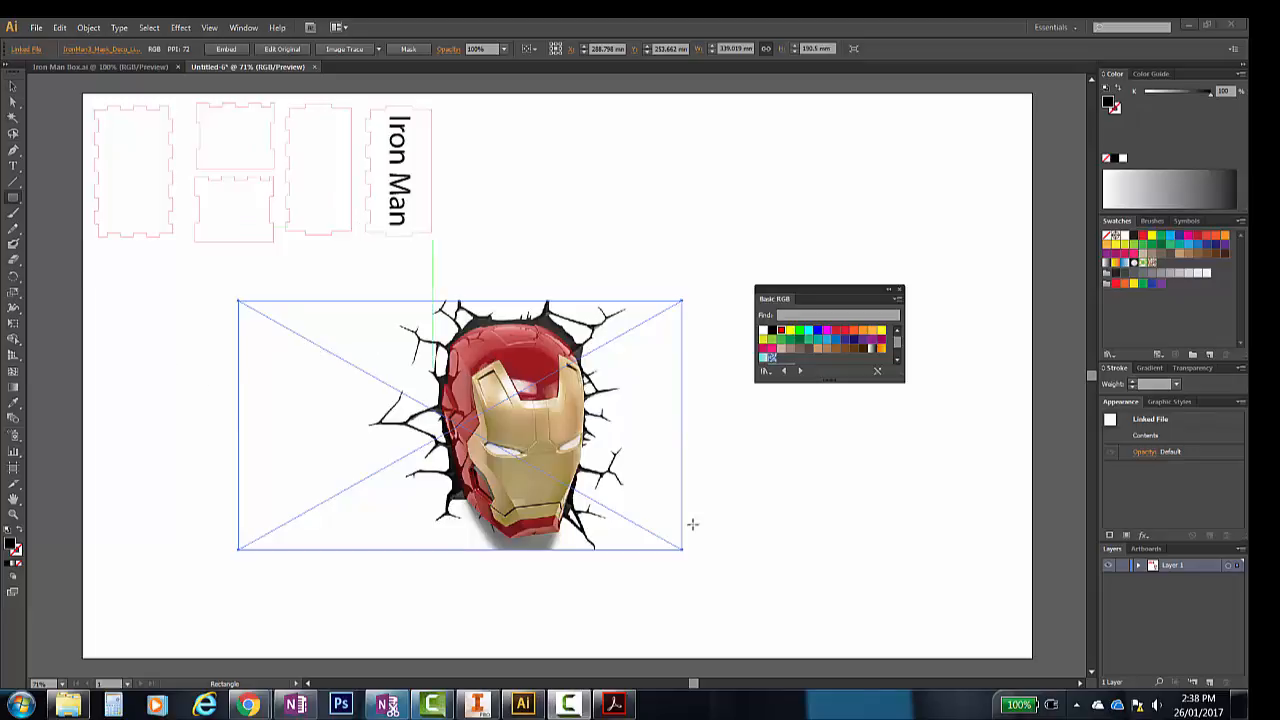
# - Draw a rectangle of about 211 by 203 mm around the Iron Man mask, with no fill and a 1 pt black stroke
pyautogui.click(13, 197)
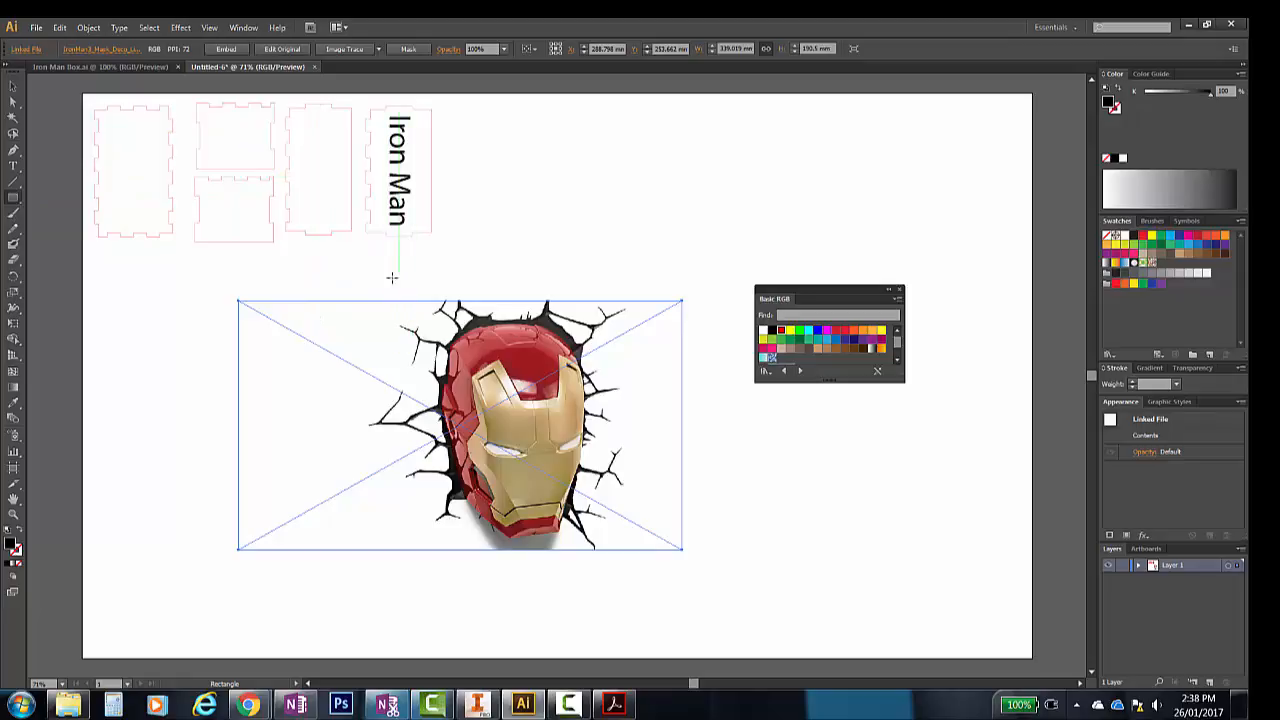
pyautogui.moveTo(371, 299); pyautogui.dragTo(645, 563)
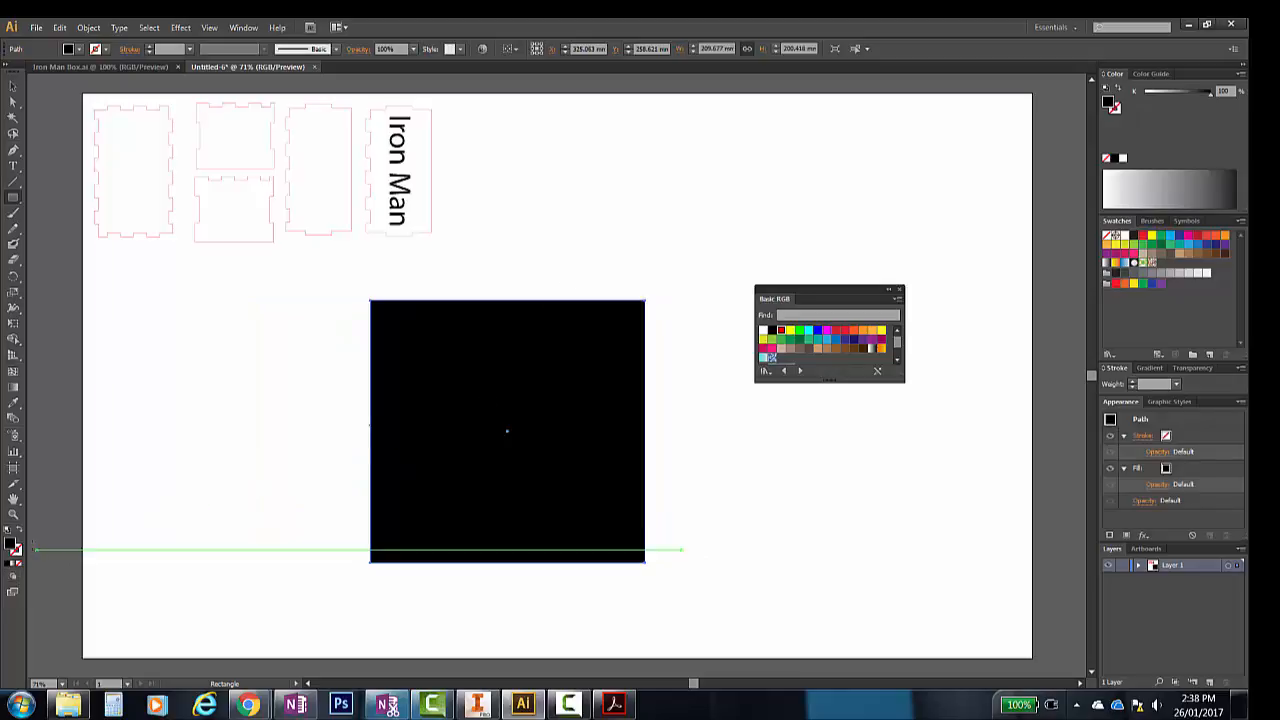
pyautogui.click(19, 536)
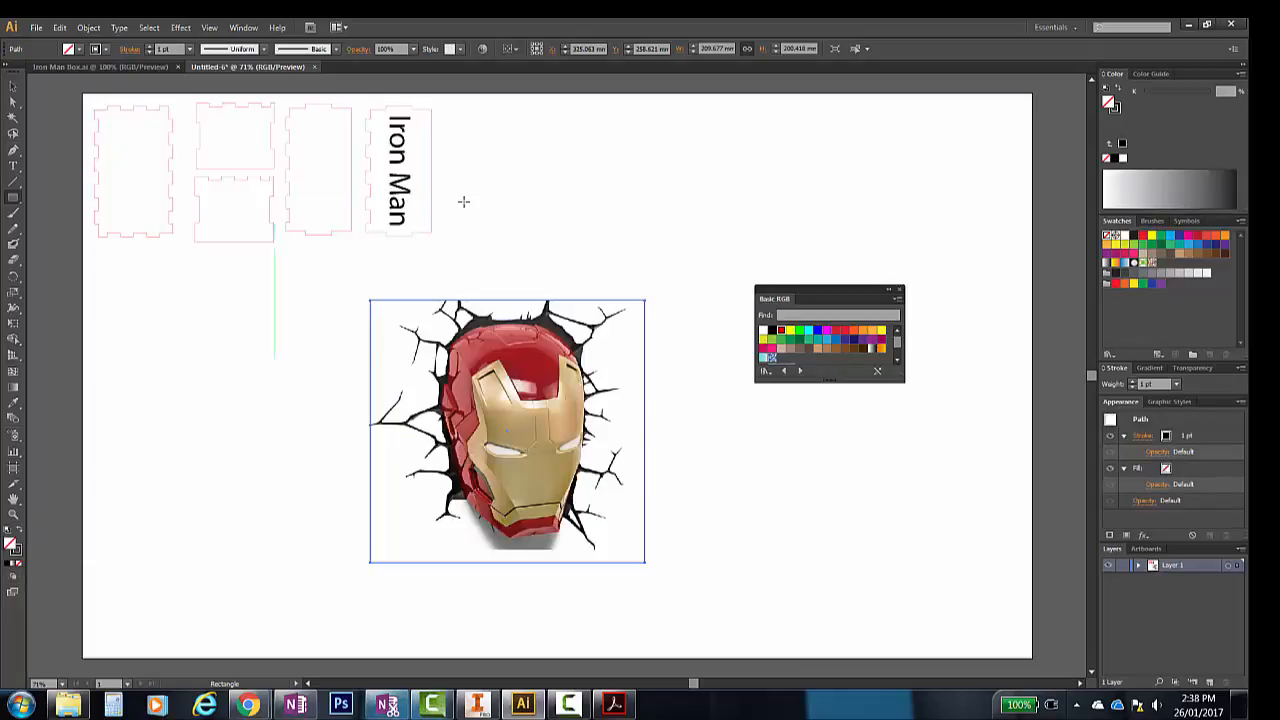
pyautogui.click(80, 50)
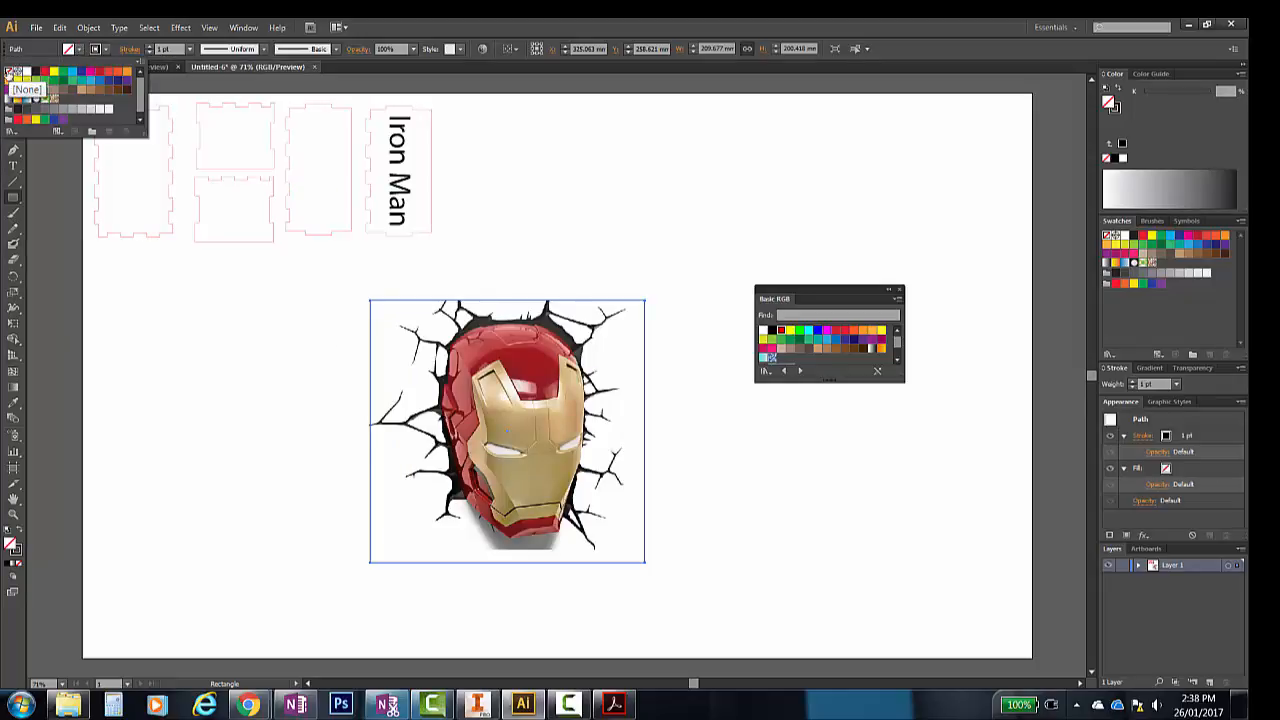
pyautogui.click(80, 50)
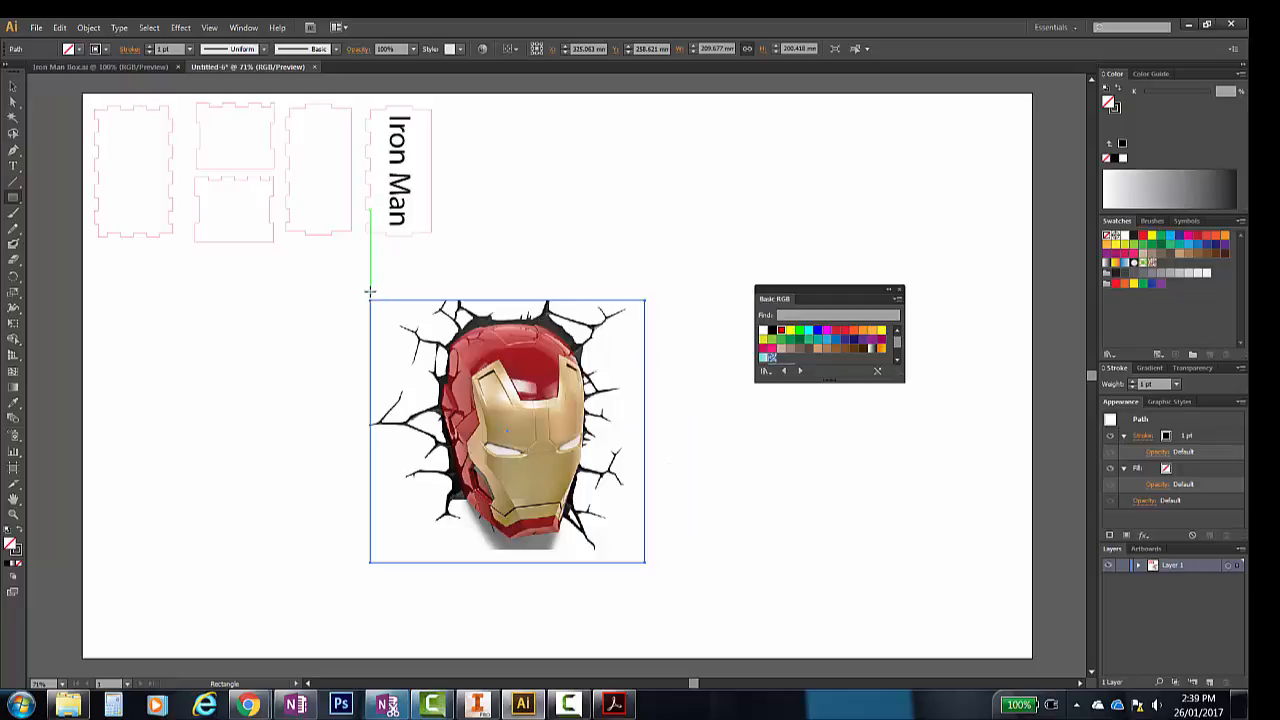
pyautogui.click(13, 87)
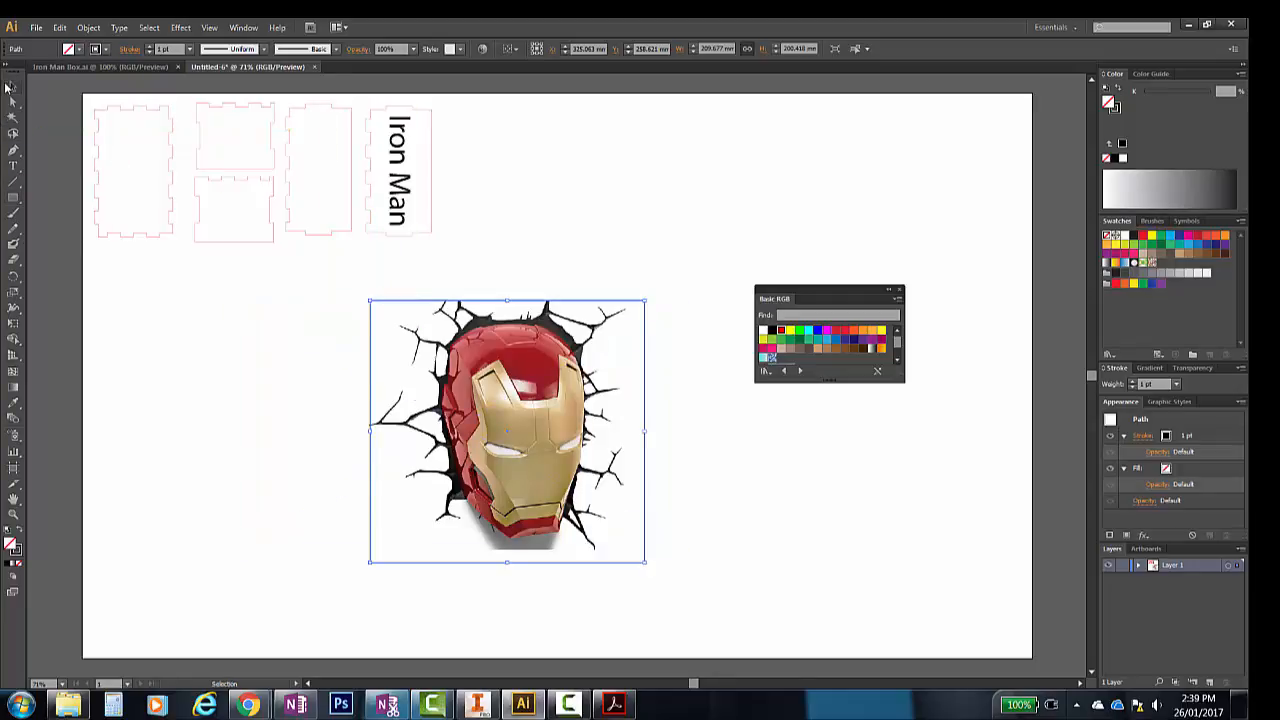
pyautogui.moveTo(369, 301); pyautogui.dragTo(367, 296)
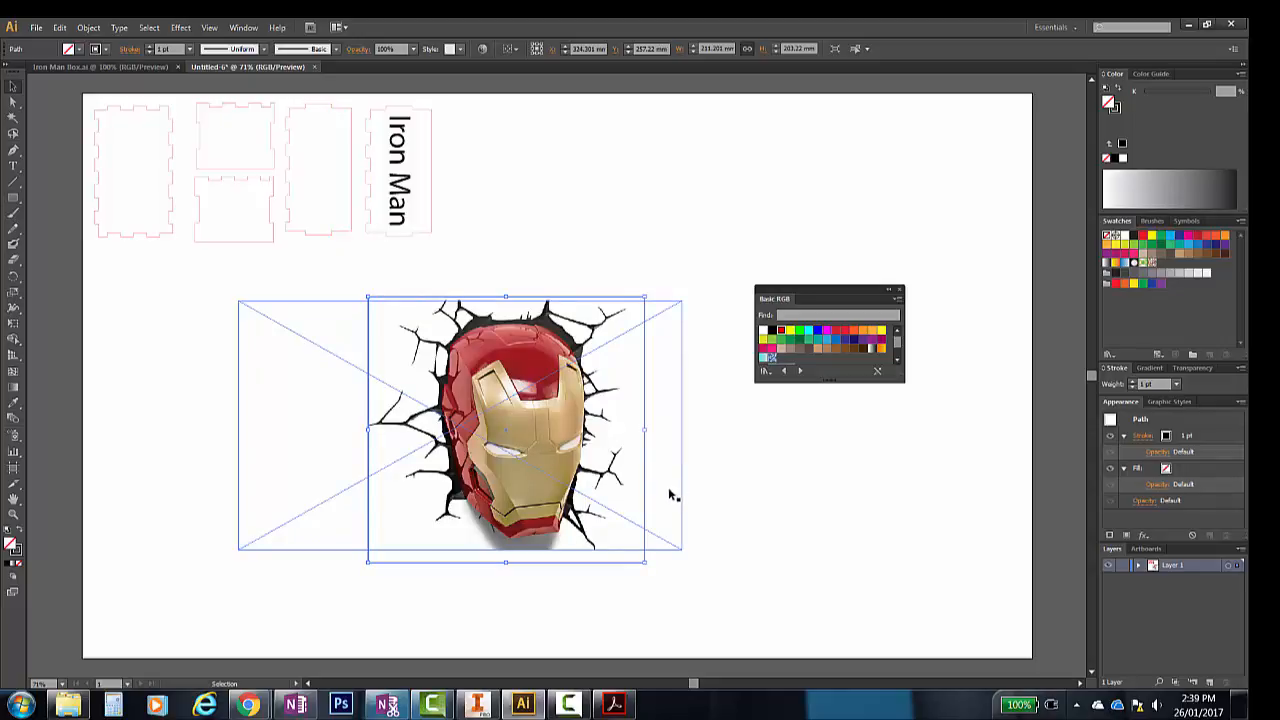
# - Make a clipping mask from the rectangle and the placed image to crop the picture around the mask
pyautogui.keyDown('shift'); pyautogui.click(507, 446); pyautogui.keyUp('shift')
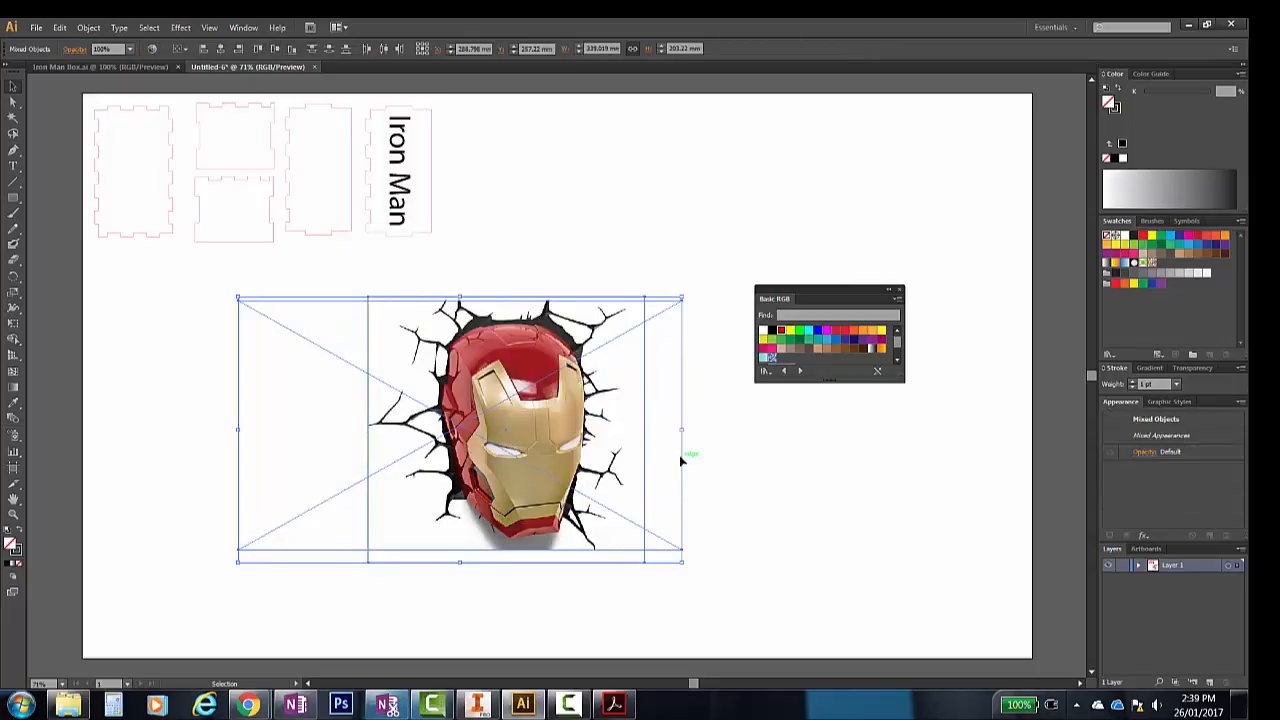
pyautogui.moveTo(768, 583); pyautogui.dragTo(330, 270)
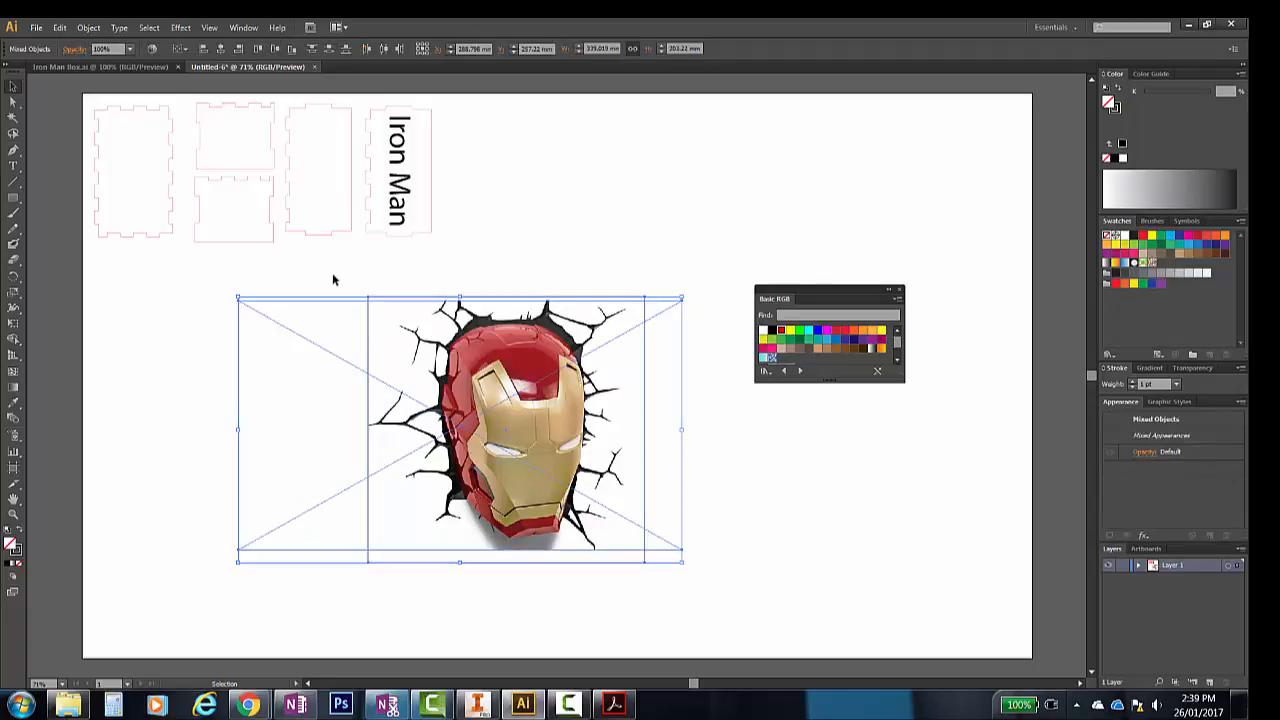
pyautogui.click(90, 27)
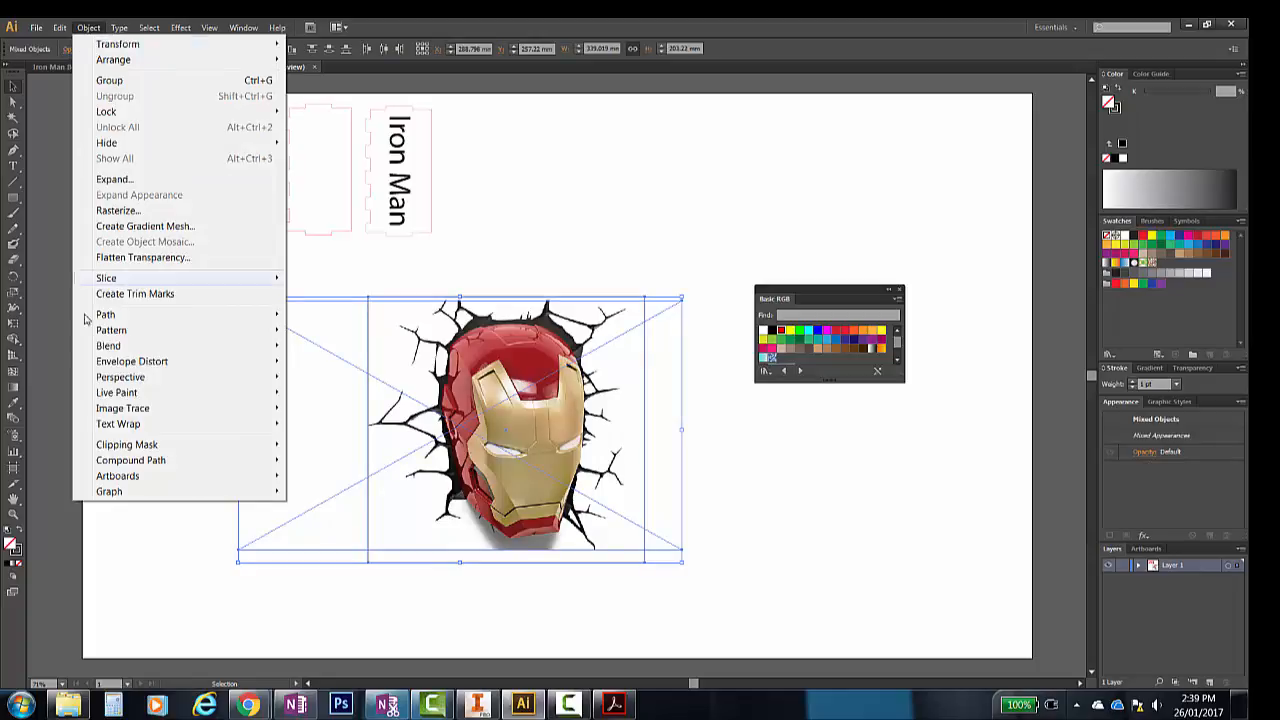
pyautogui.moveTo(129, 444)
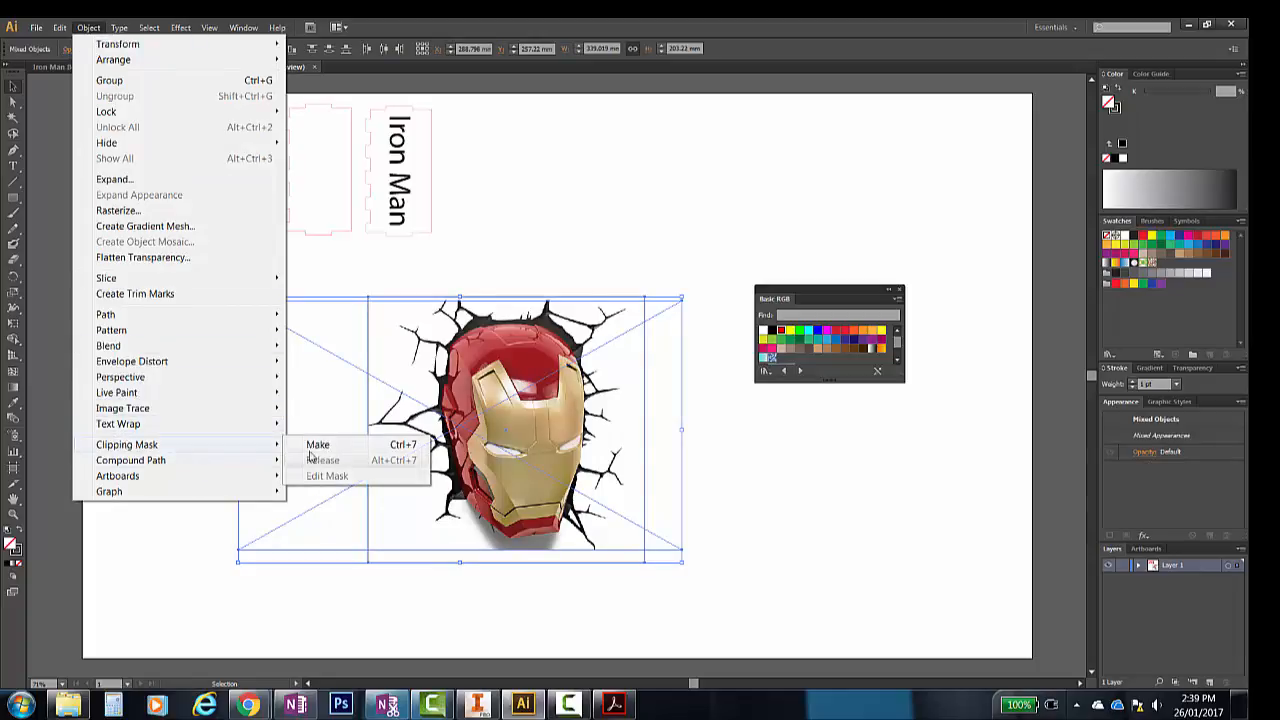
pyautogui.click(316, 447)
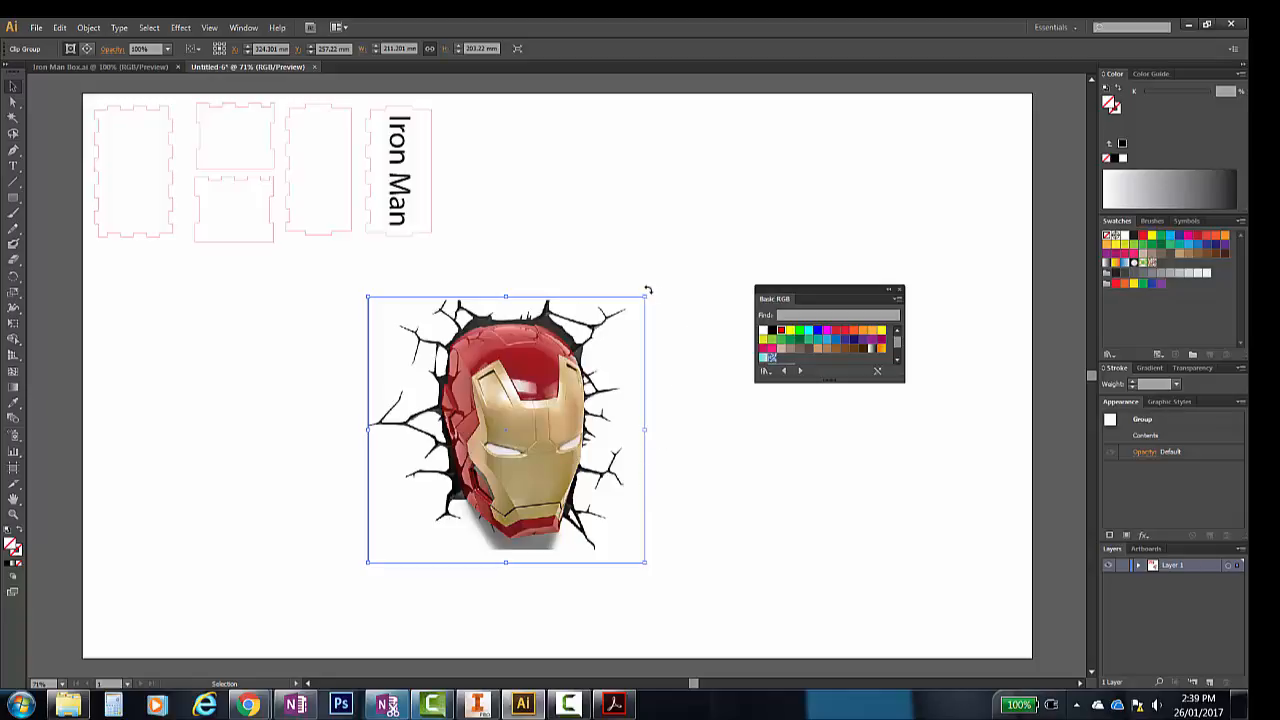
# - Rotate the clipped mask image 90 degrees clockwise, shrink it to fit within a panel's width and set it below the panels
pyautogui.moveTo(646, 296); pyautogui.dragTo(484, 571)
pyautogui.moveTo(406, 537); pyautogui.dragTo(320, 182)
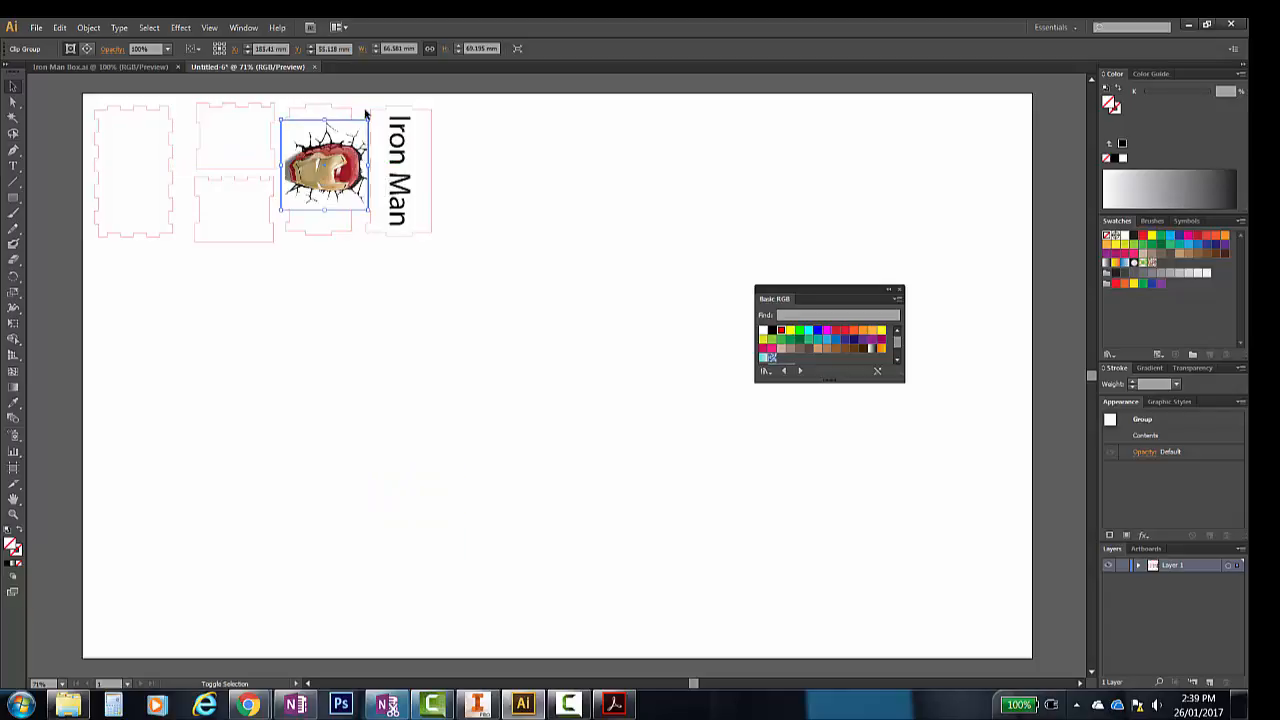
pyautogui.moveTo(367, 117); pyautogui.dragTo(388, 346)
pyautogui.click(362, 259)
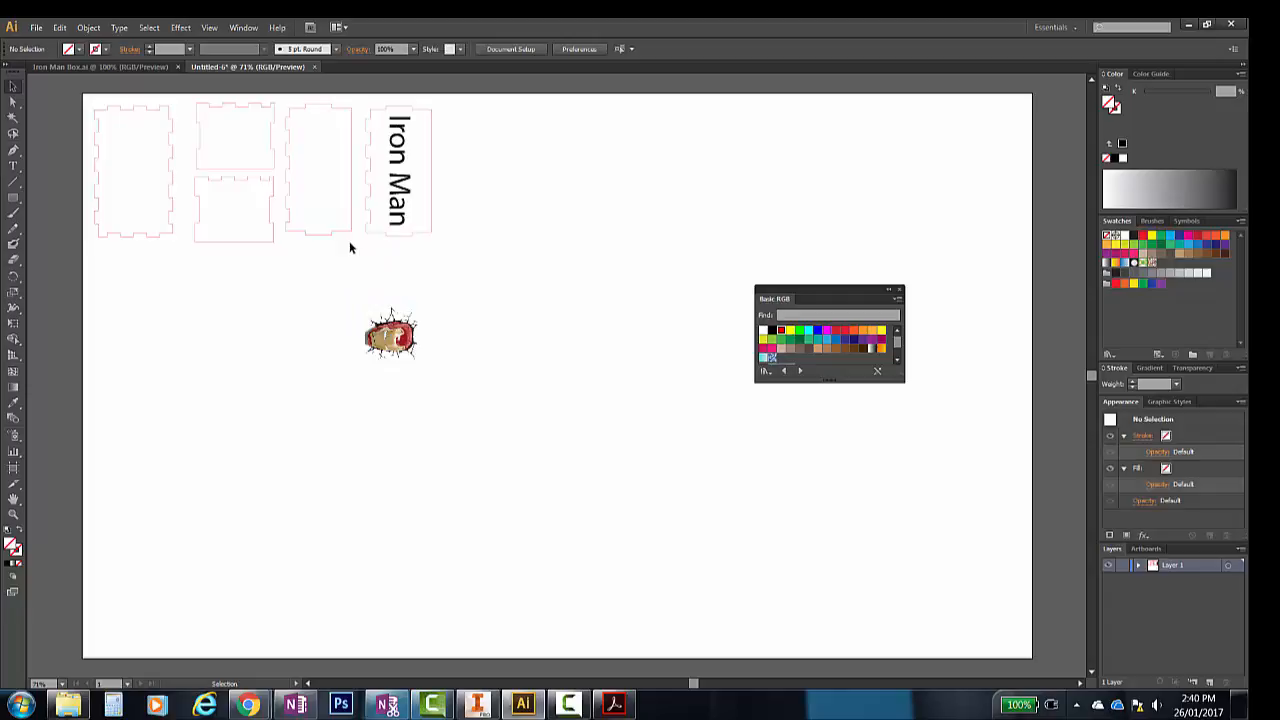
# - Group the outline of the panel next to the "Iron Man" panel and centre the mask image on it horizontally and vertically
pyautogui.click(282, 102)
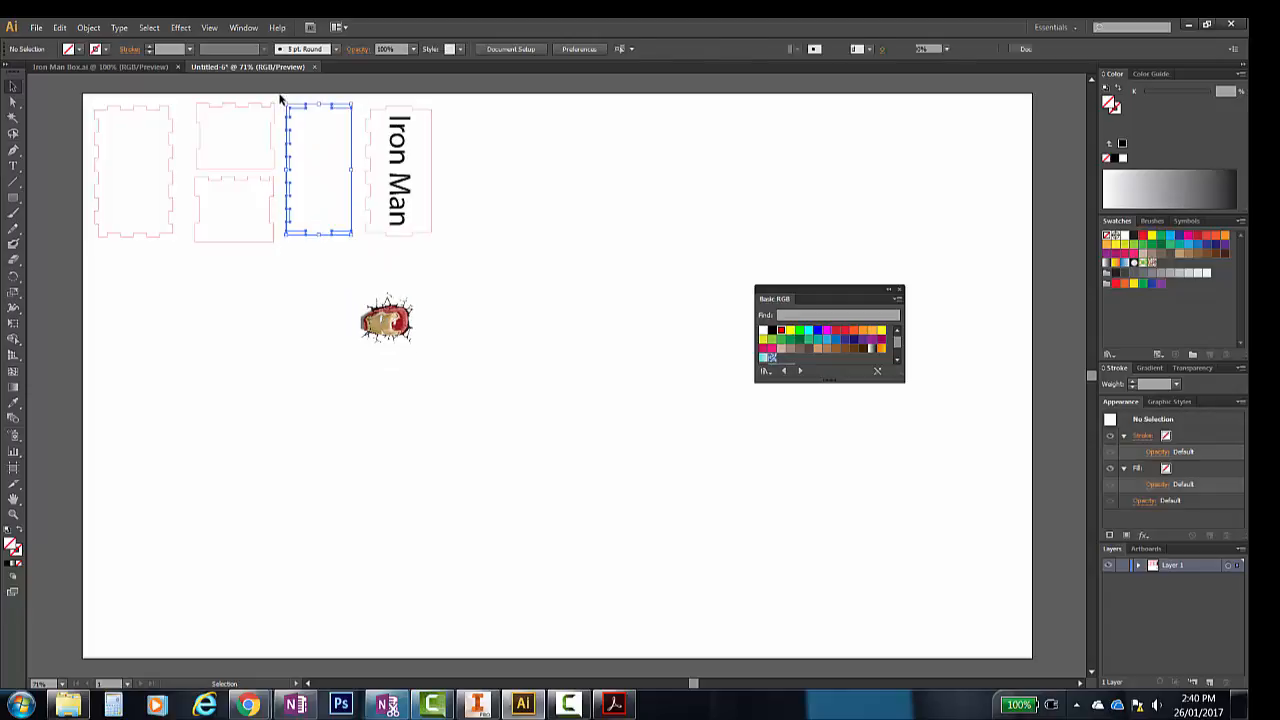
pyautogui.click(90, 27)
pyautogui.click(113, 80)
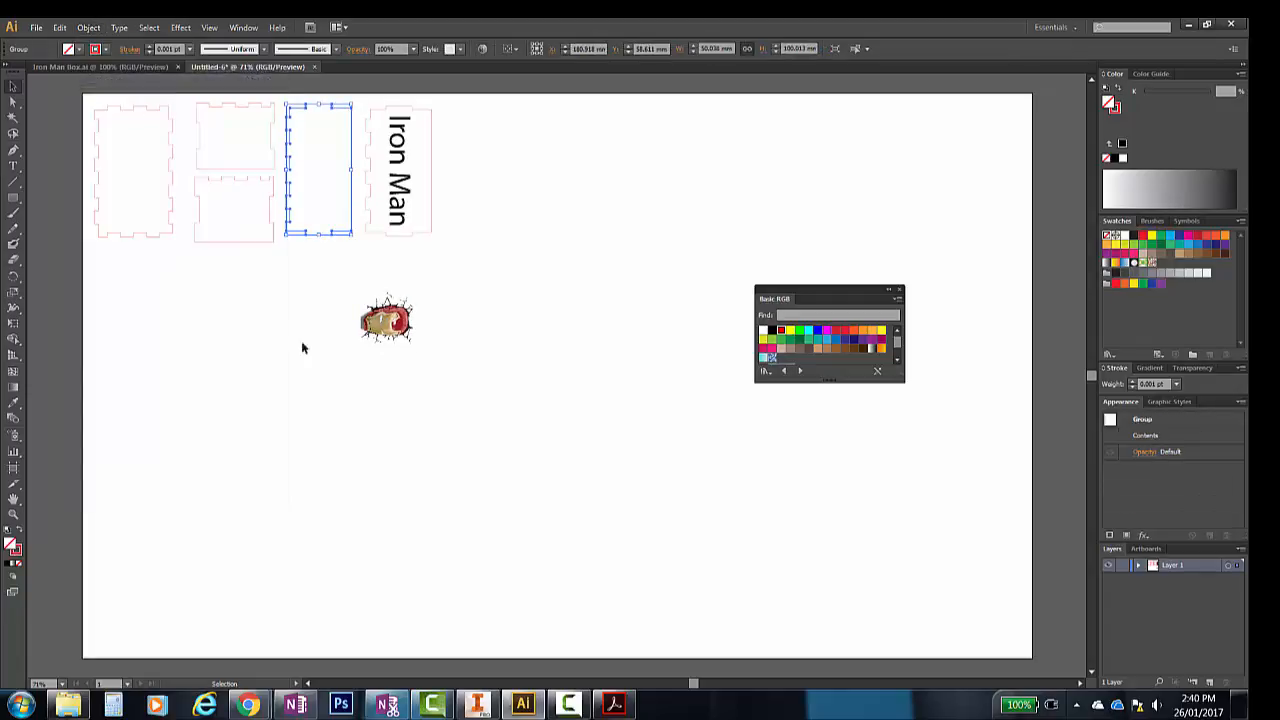
pyautogui.keyDown('shift'); pyautogui.click(388, 335); pyautogui.keyUp('shift')
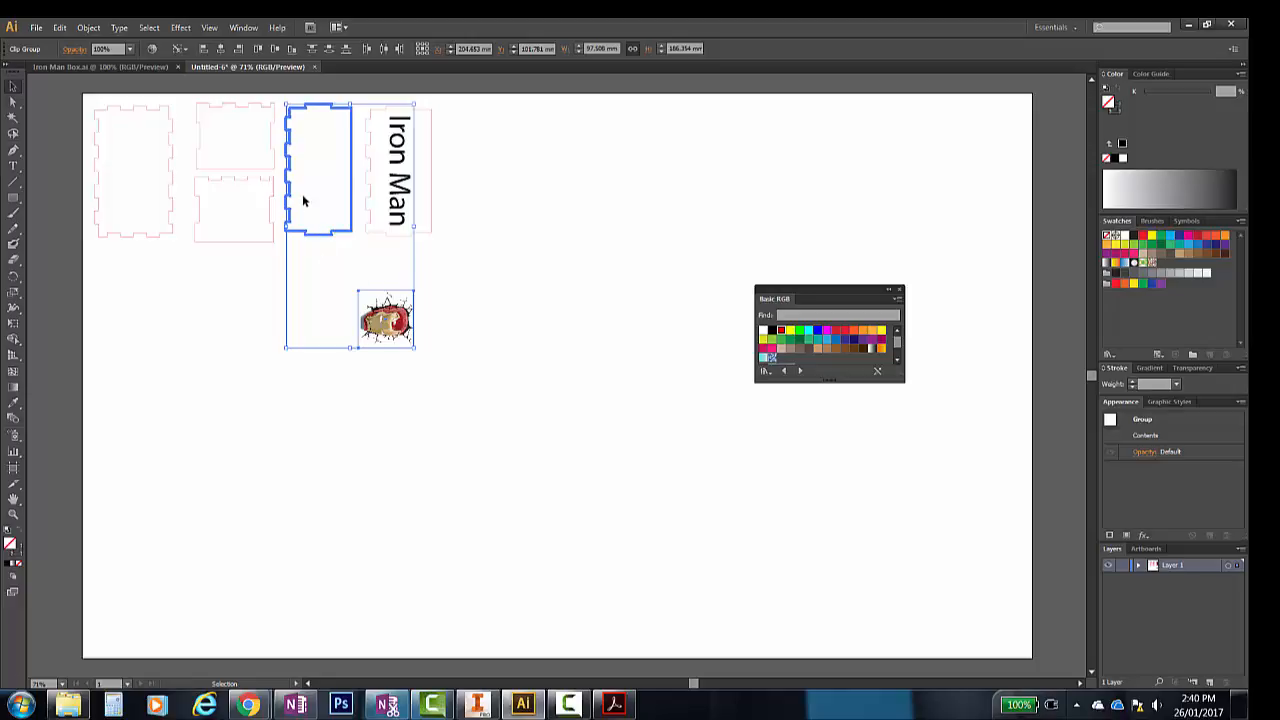
pyautogui.click(222, 49)
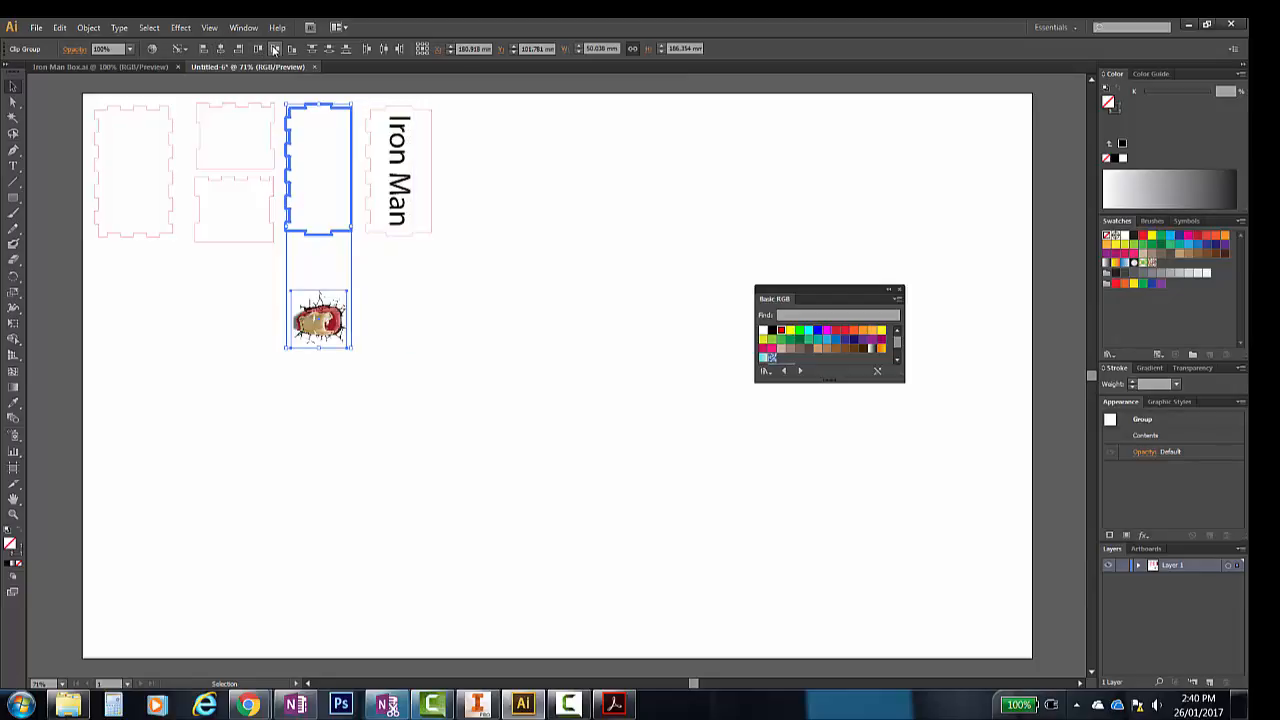
pyautogui.click(274, 49)
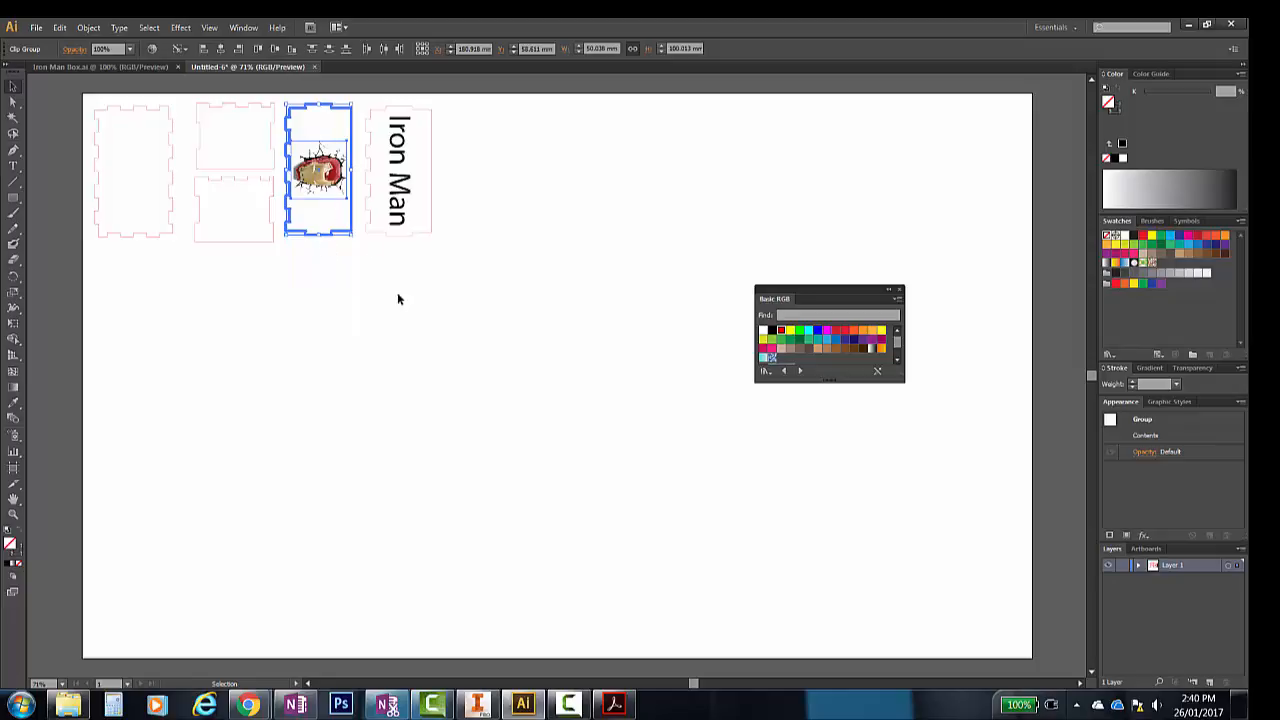
# - Save the document in the Laser Box - Inventor folder as an Illustrator CS6 file, named with the person's full name followed by "- Iron Man Box"
pyautogui.click(419, 323)
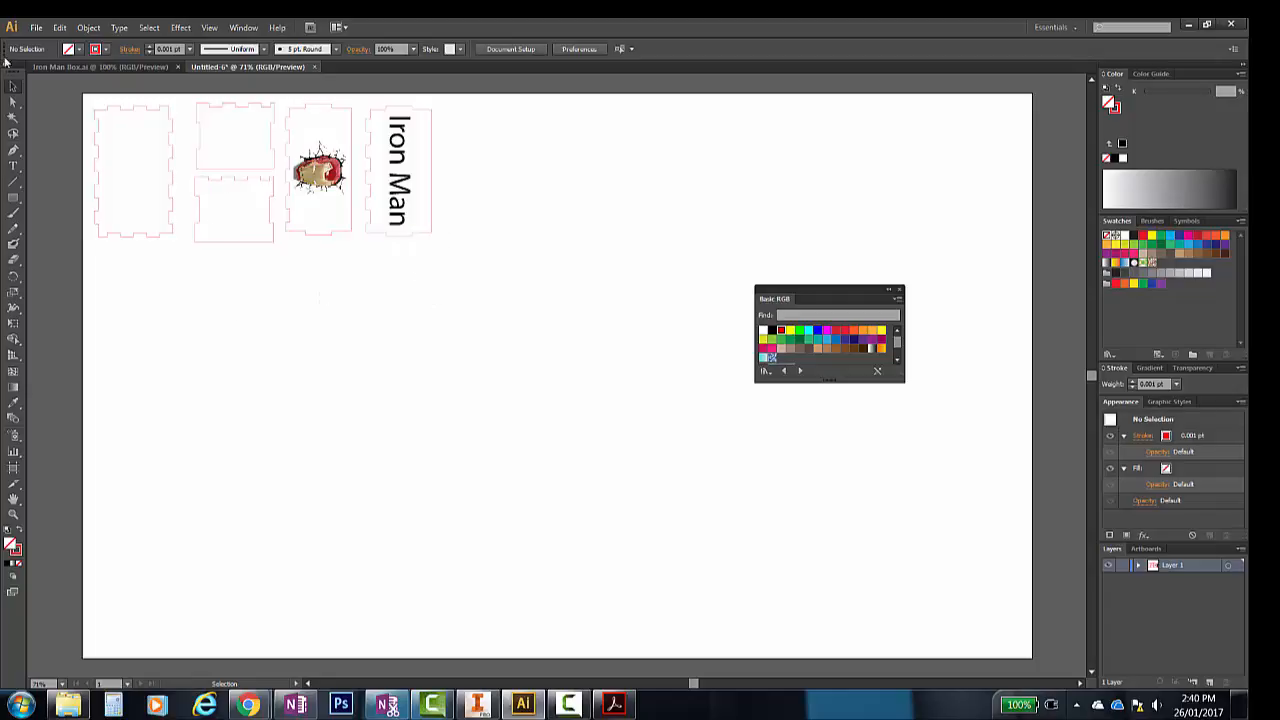
pyautogui.click(33, 27)
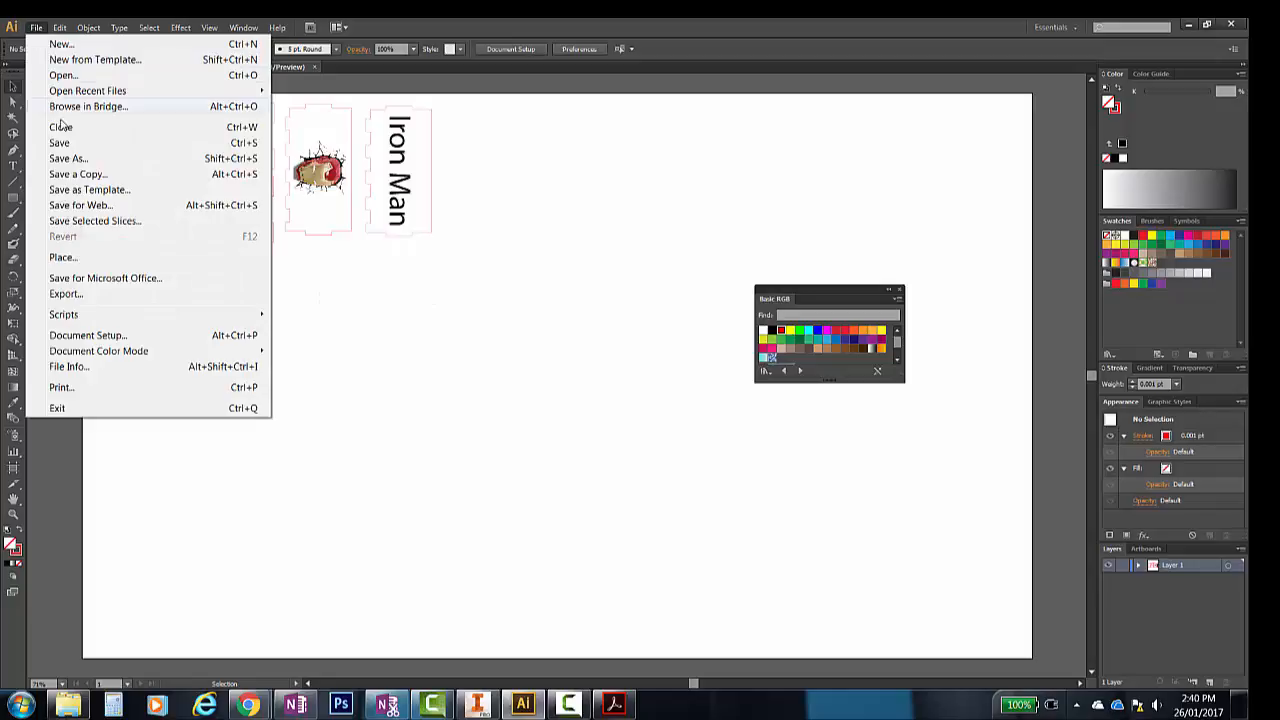
pyautogui.click(73, 159)
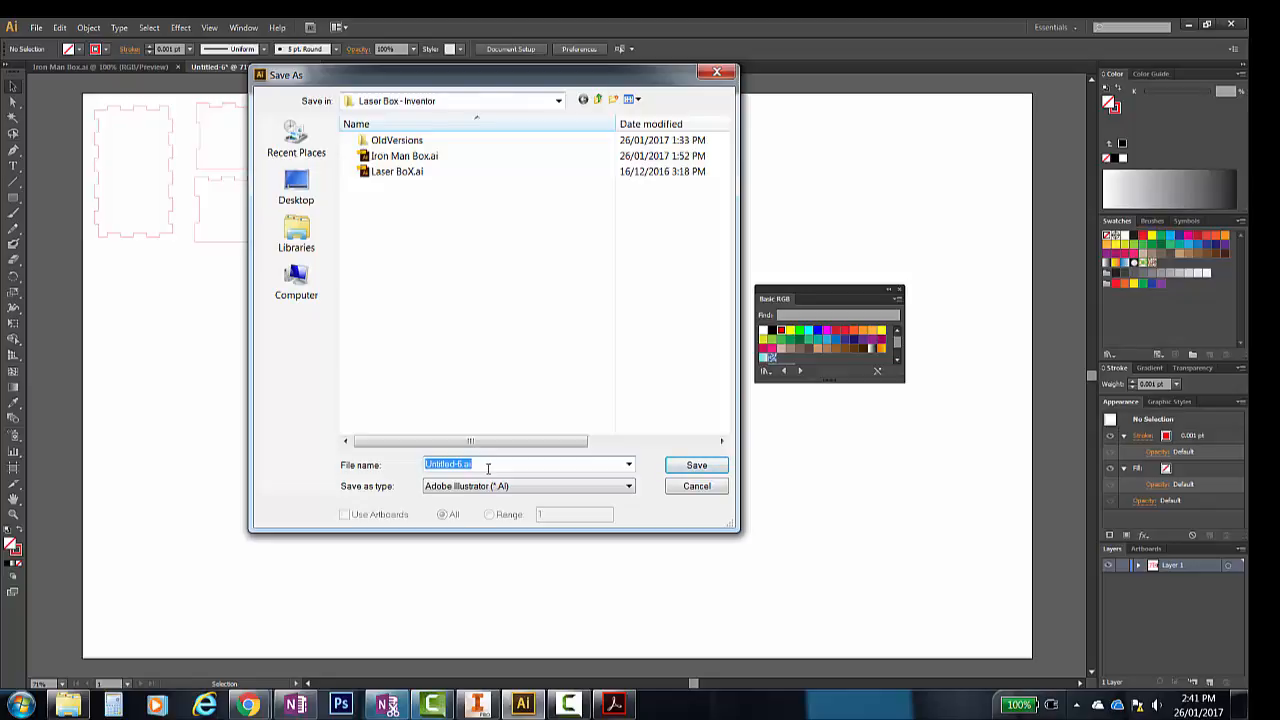
pyautogui.write('Joe Joe - Iron Man Box')
pyautogui.click(682, 466)
pyautogui.click(696, 466)
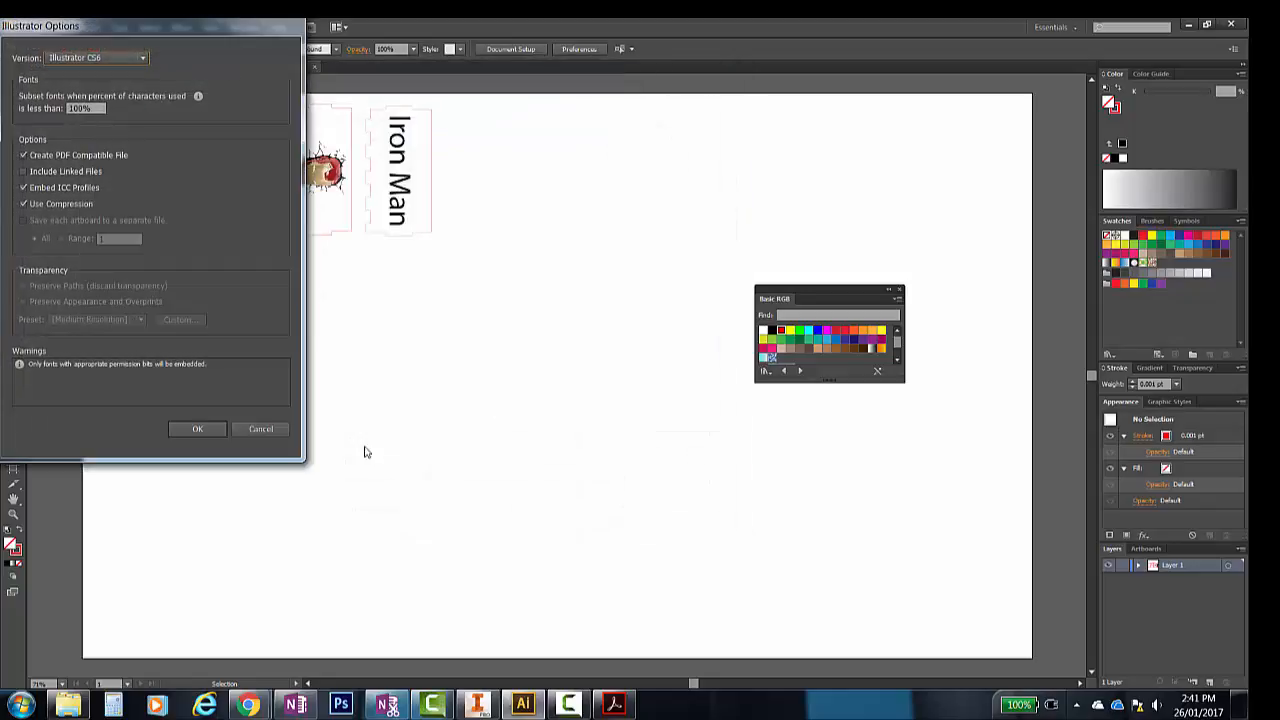
pyautogui.moveTo(117, 21); pyautogui.dragTo(452, 113)
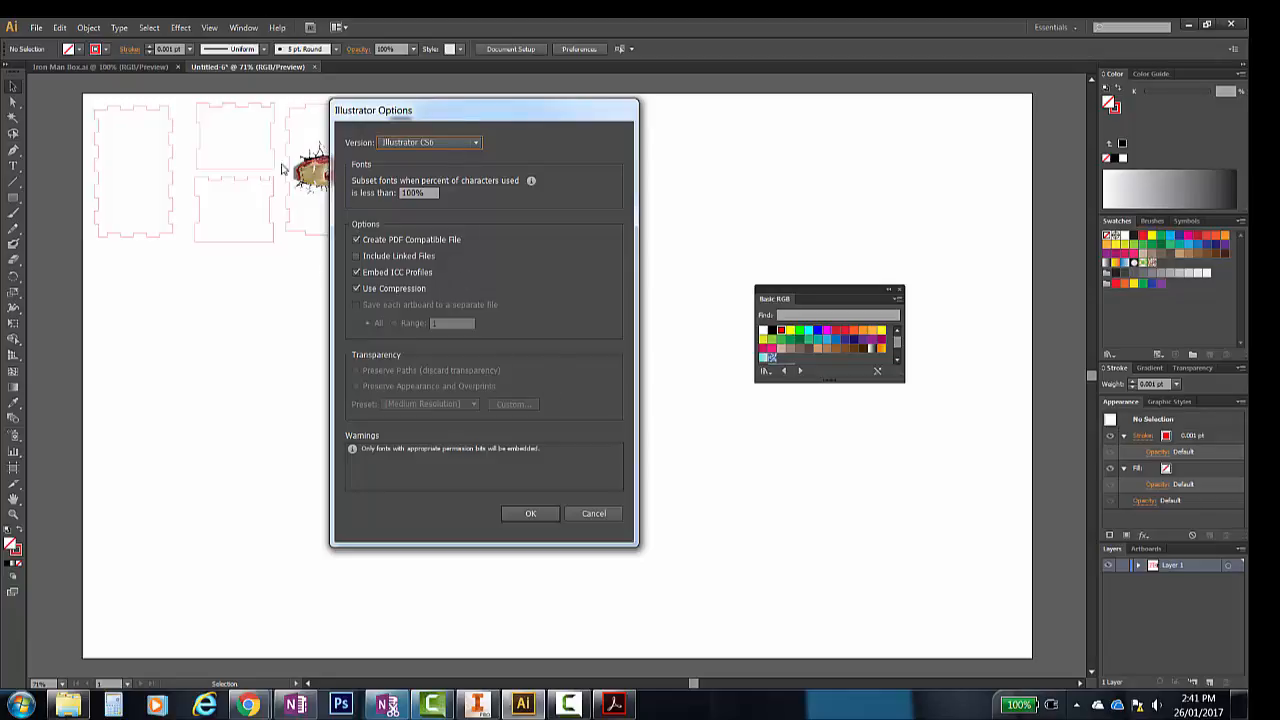
pyautogui.click(541, 514)
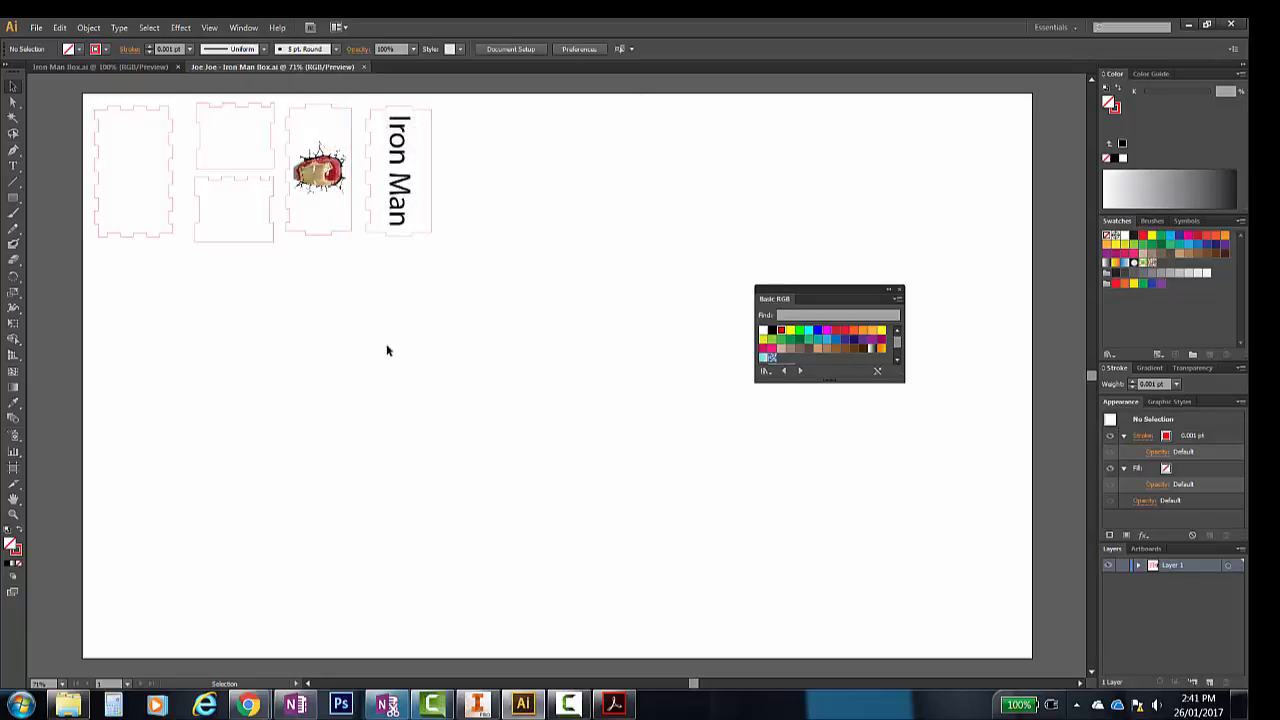